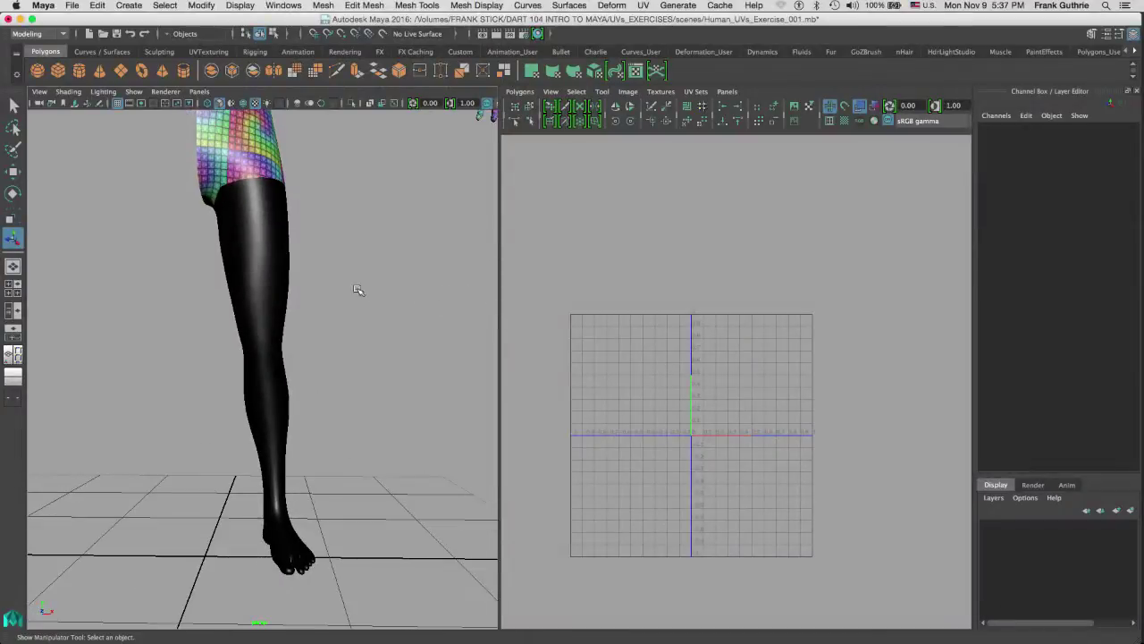
Switch the body mesh to face selection and select the rings of faces around the knee
left_click_drag(357, 289, 391, 317, "alt")
right_click(279, 286)
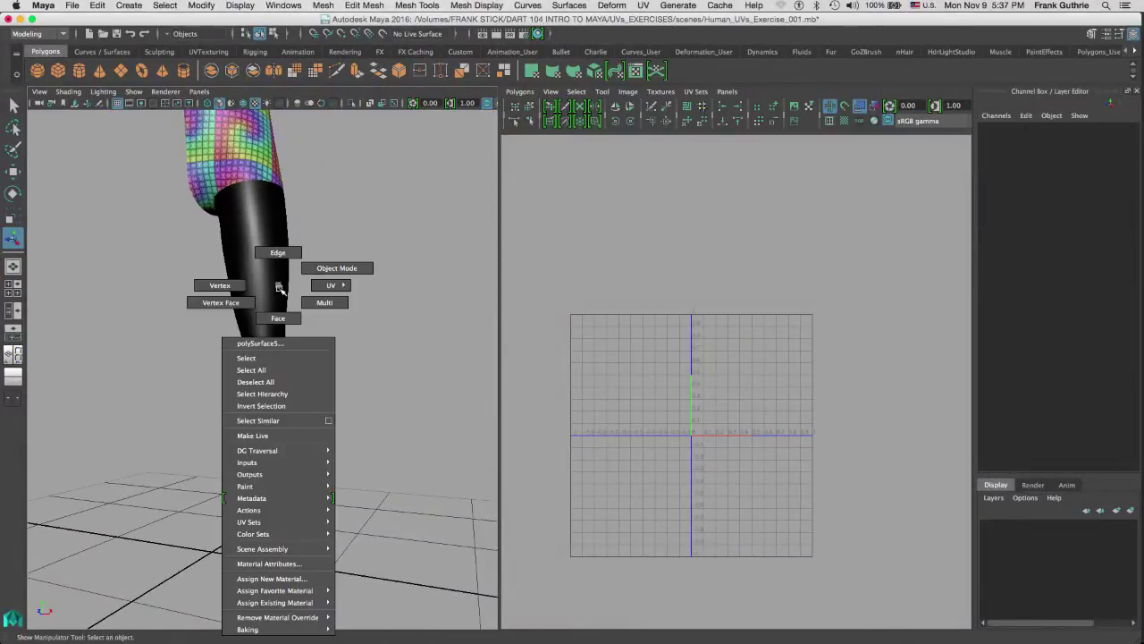
right_click_drag(243, 297, 224, 302)
left_click_drag(223, 302, 302, 352, "alt")
right_click(271, 348)
right_click_drag(271, 380, 272, 380)
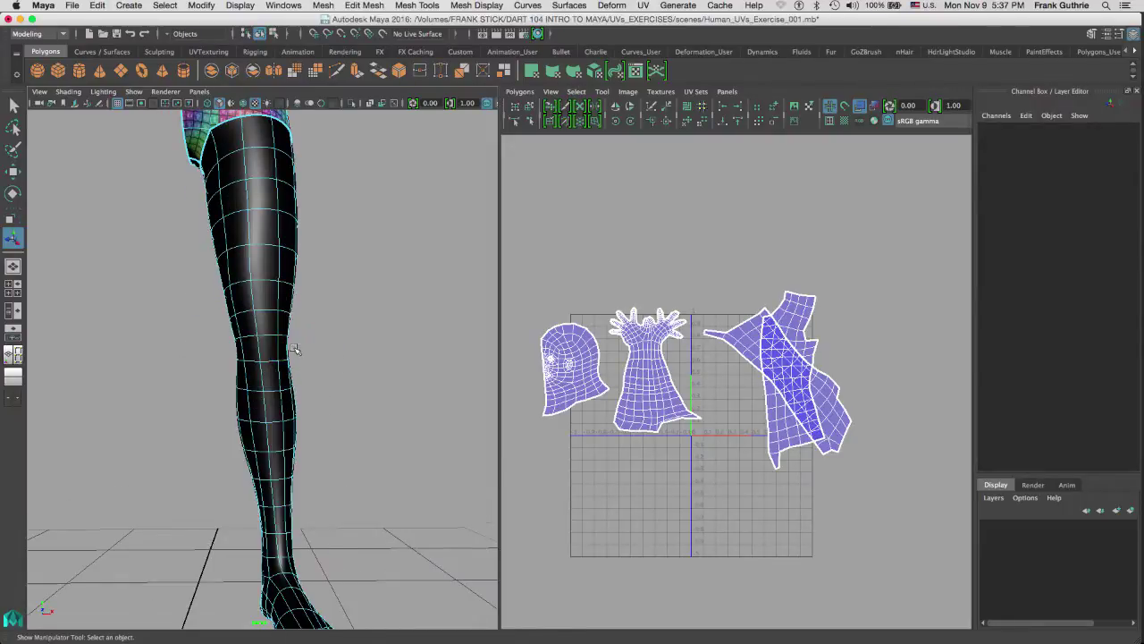
left_click_drag(300, 339, 188, 373)
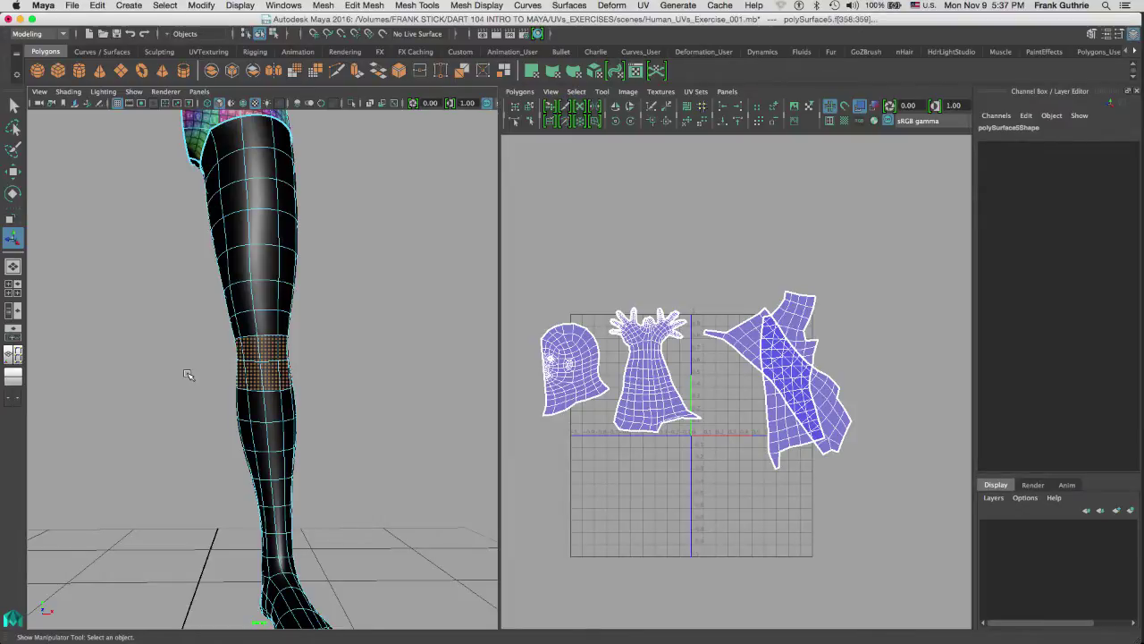
Grow the face selection from the knee until it covers the whole leg from the hip seam to the ankle
key("shift+period")
key("shift+period")
key("shift+period")
key("shift+period")
key("shift+period")
key("shift+period")
key("shift+period")
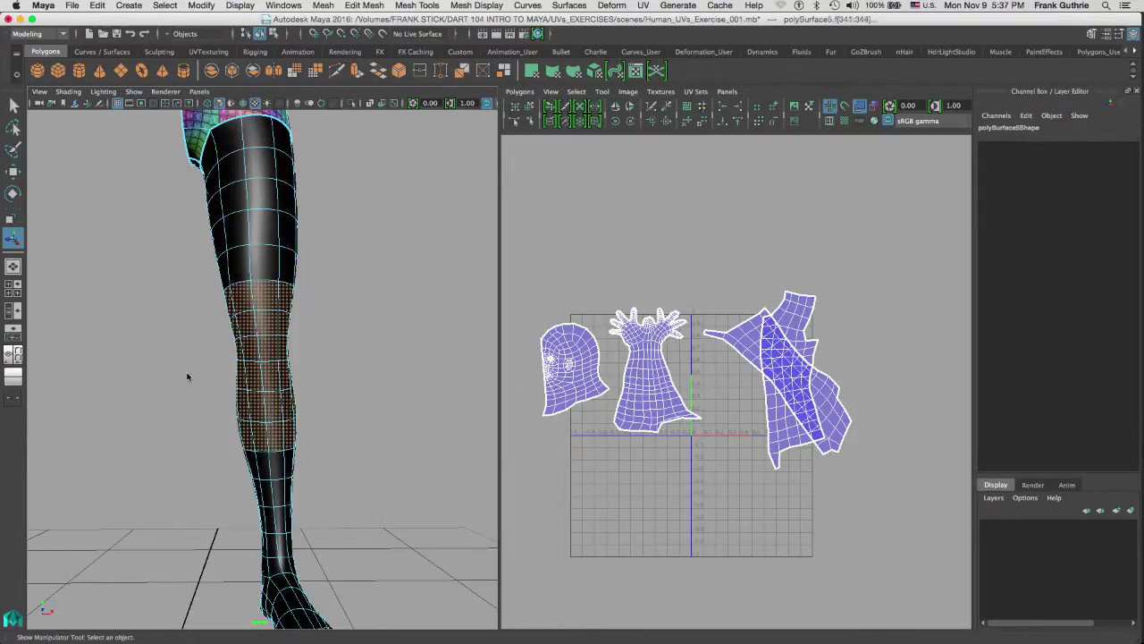
key("shift+period")
key("shift+period")
left_click_drag(386, 352, 350, 352, "alt")
right_click_drag(350, 352, 451, 381, "alt")
left_click_drag(451, 382, 346, 376, "alt")
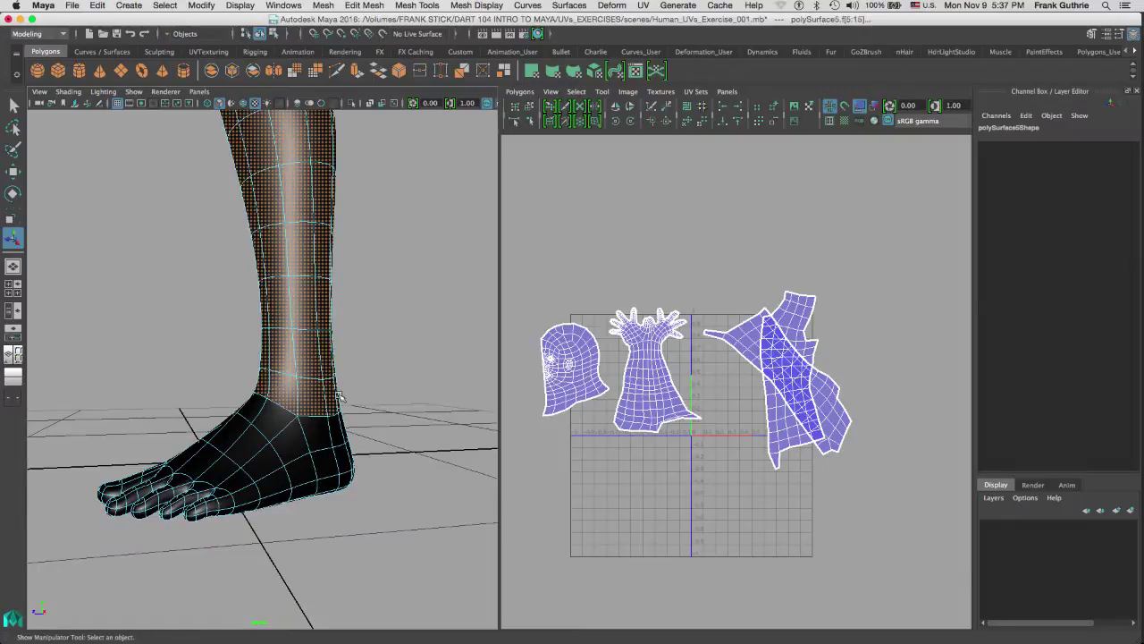
Apply a planar UV projection to the selected leg faces, fitted to the bounding box and projected from the Z axis
right_click_drag(400, 355, 316, 334, "alt")
left_click_drag(316, 334, 82, 548, "alt")
left_click_drag(424, 331, 431, 279, "alt")
left_click(642, 6)
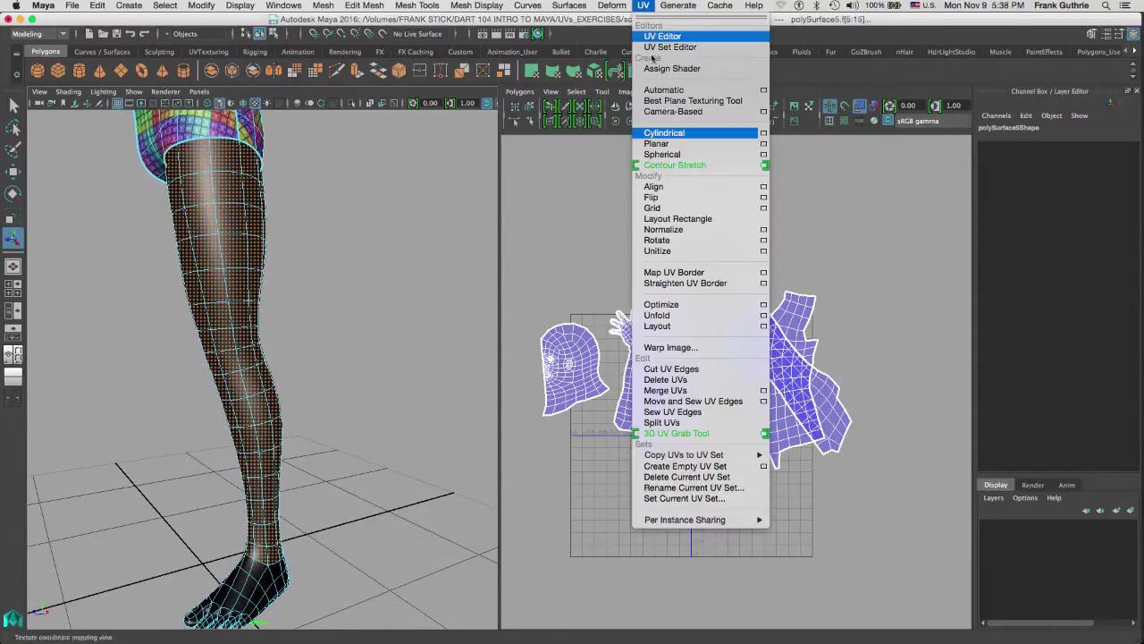
left_click(764, 144)
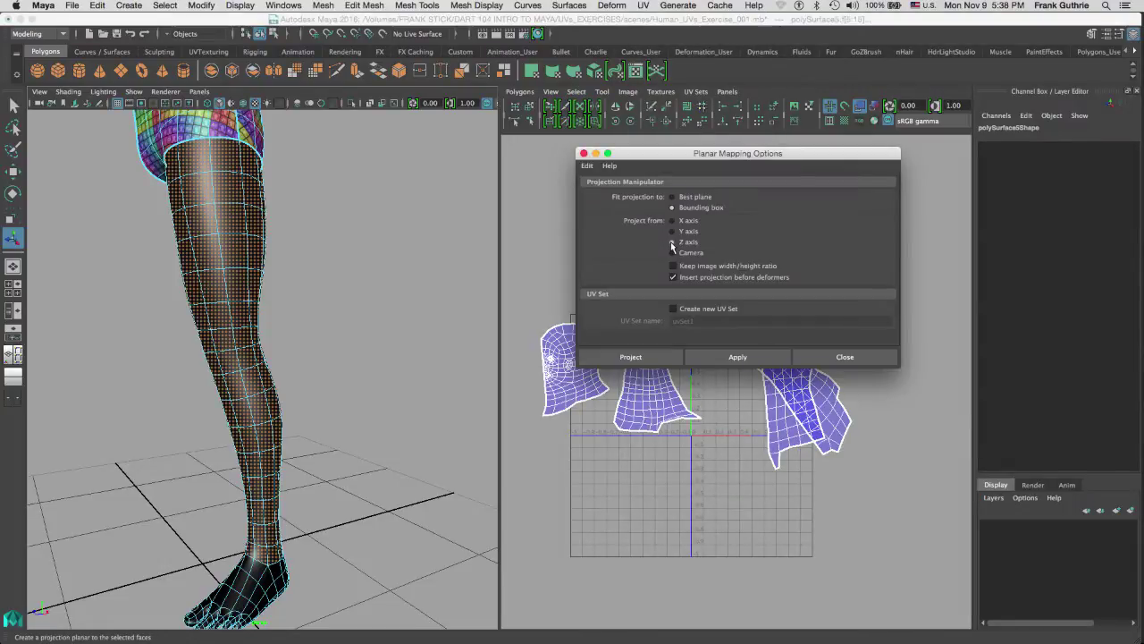
left_click(672, 242)
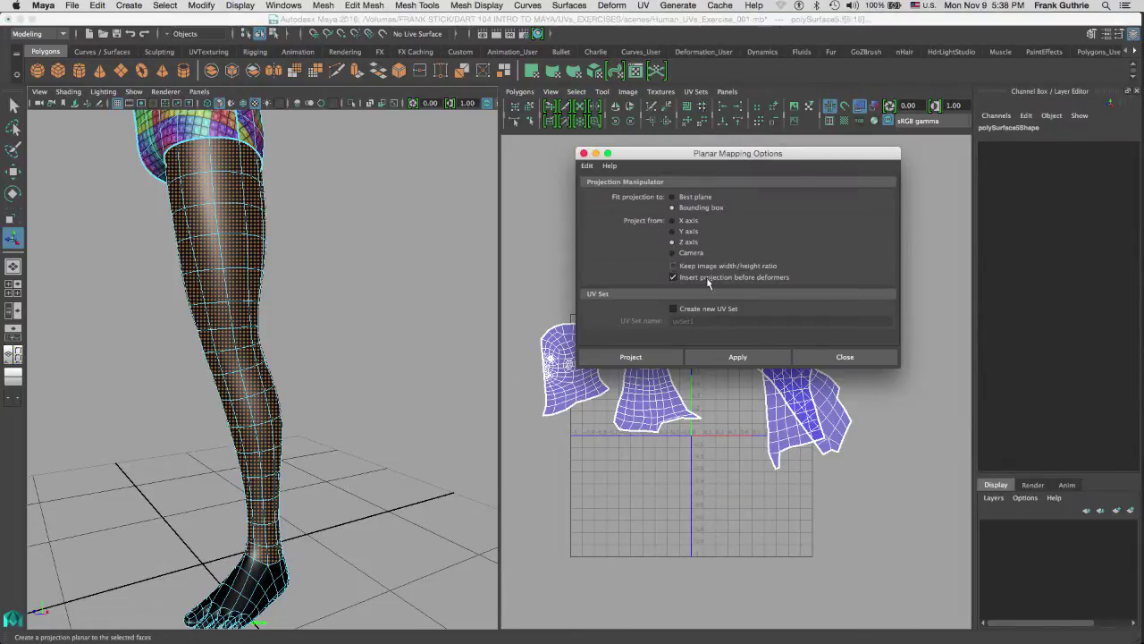
left_click(733, 356)
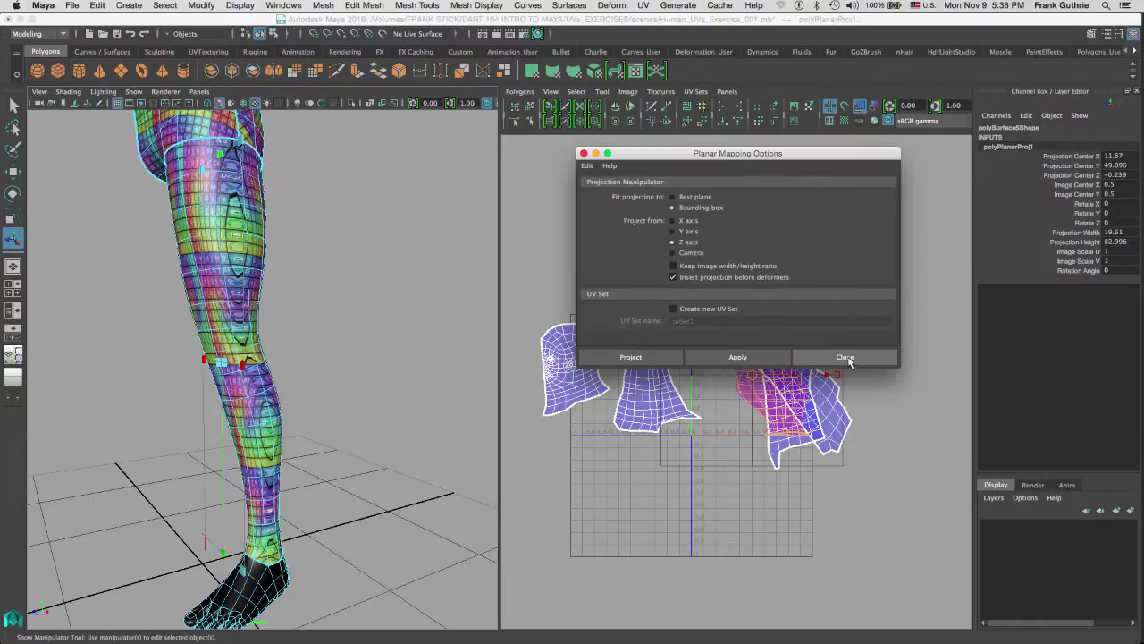
left_click(844, 358)
In the front view, rotate the planar projection about 7.43 degrees around Z to line it up with the leg
left_click_drag(432, 340, 351, 494, "alt")
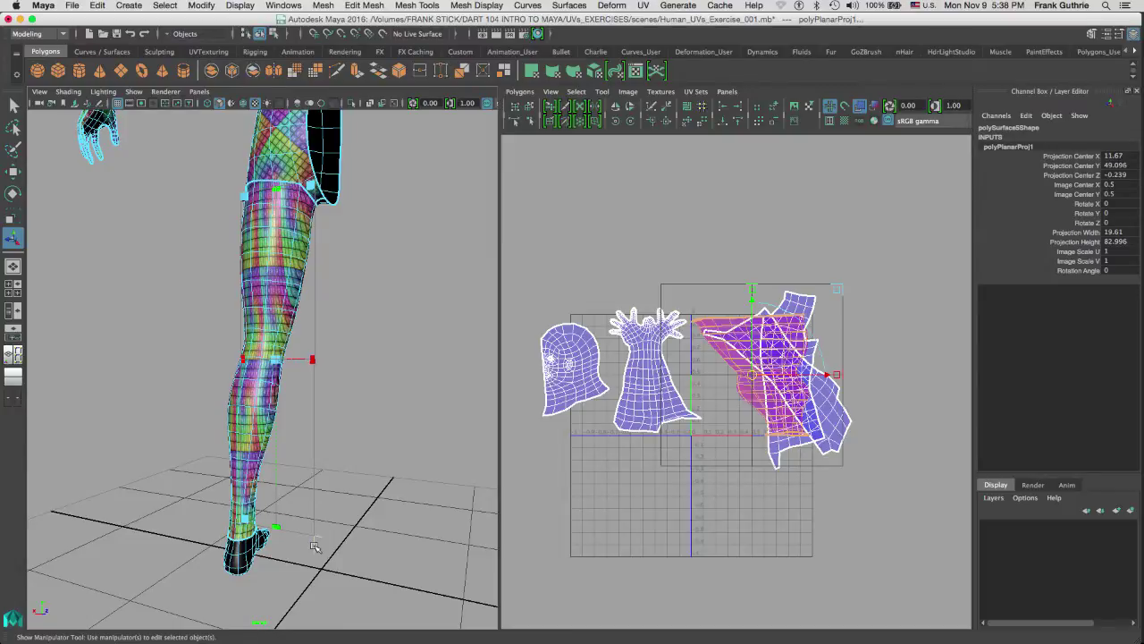
left_click_drag(435, 421, 358, 449, "alt")
key("space")
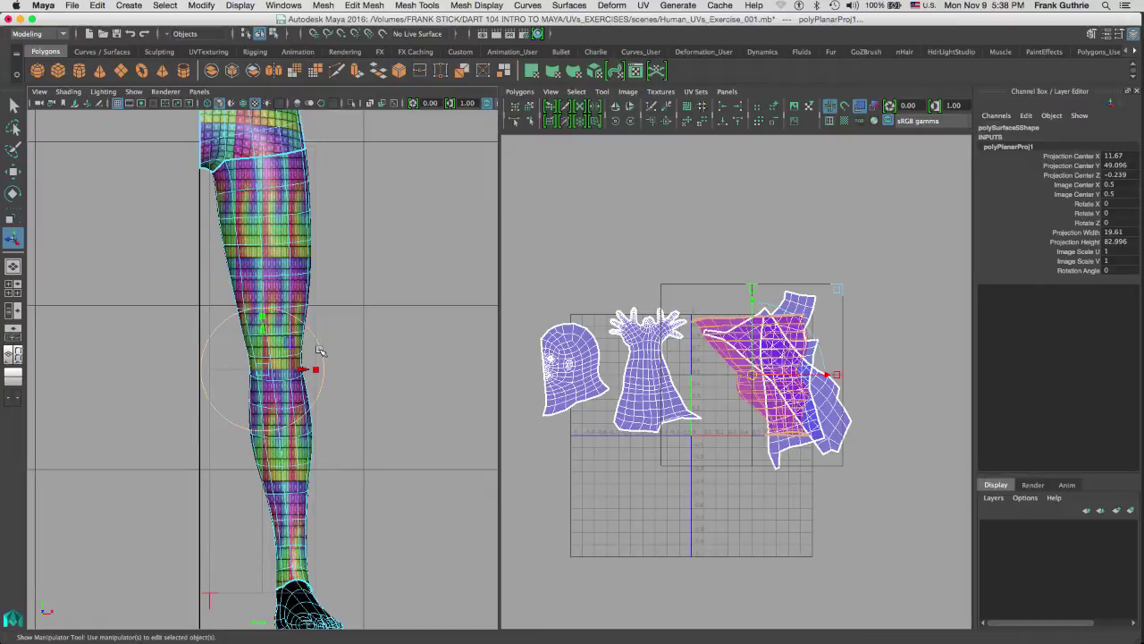
left_click_drag(321, 350, 343, 340)
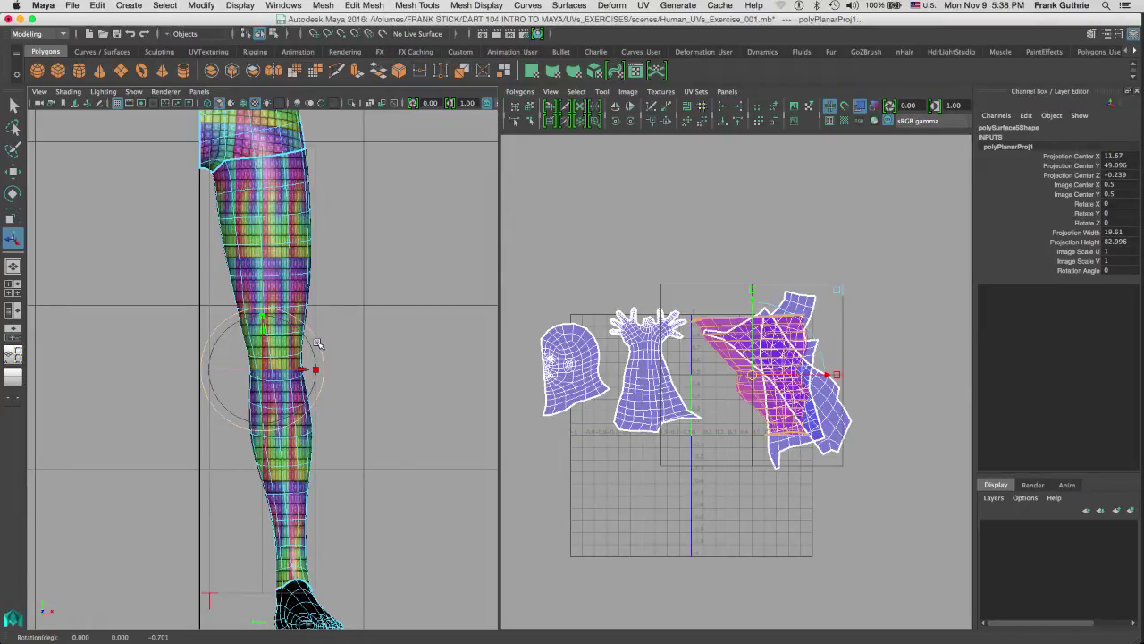
left_click_drag(320, 349, 322, 339)
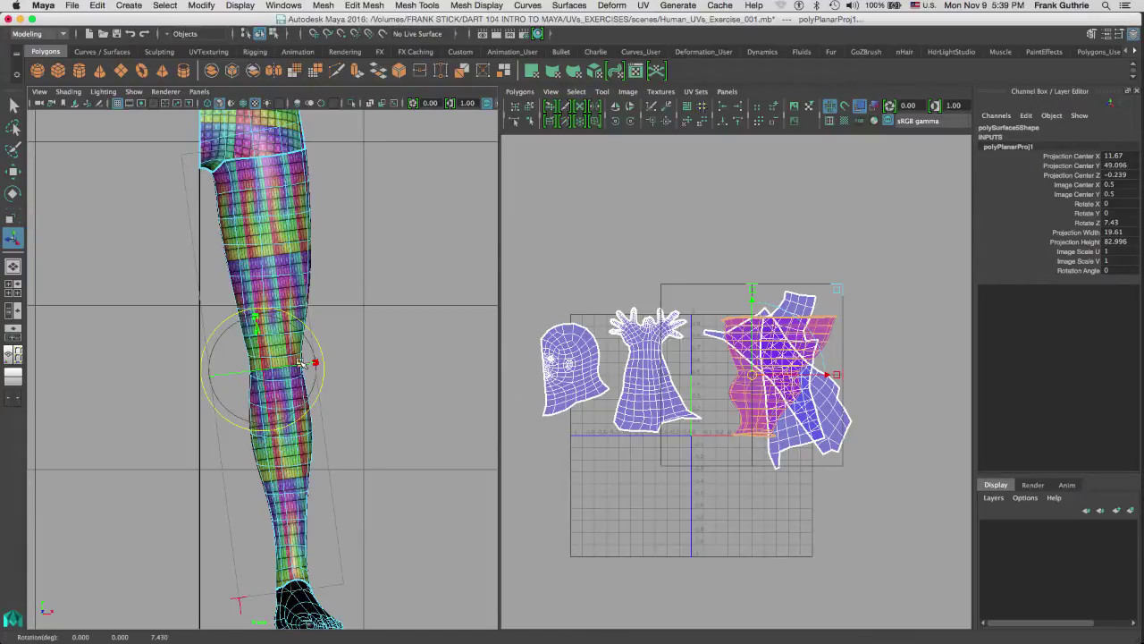
Try rotating the leg projection around Y and shifting it slightly sideways, undoing both changes
left_click_drag(300, 361, 304, 362)
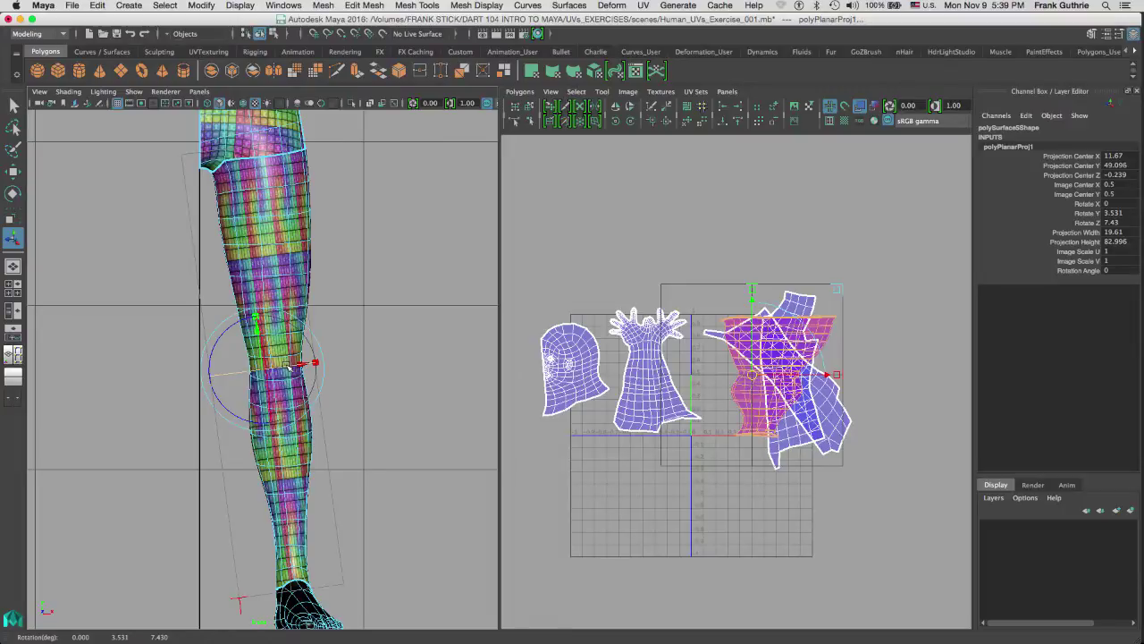
key("ctrl+z")
key("space")
left_click_drag(289, 368, 289, 329)
scroll(403, 345, "up", 5)
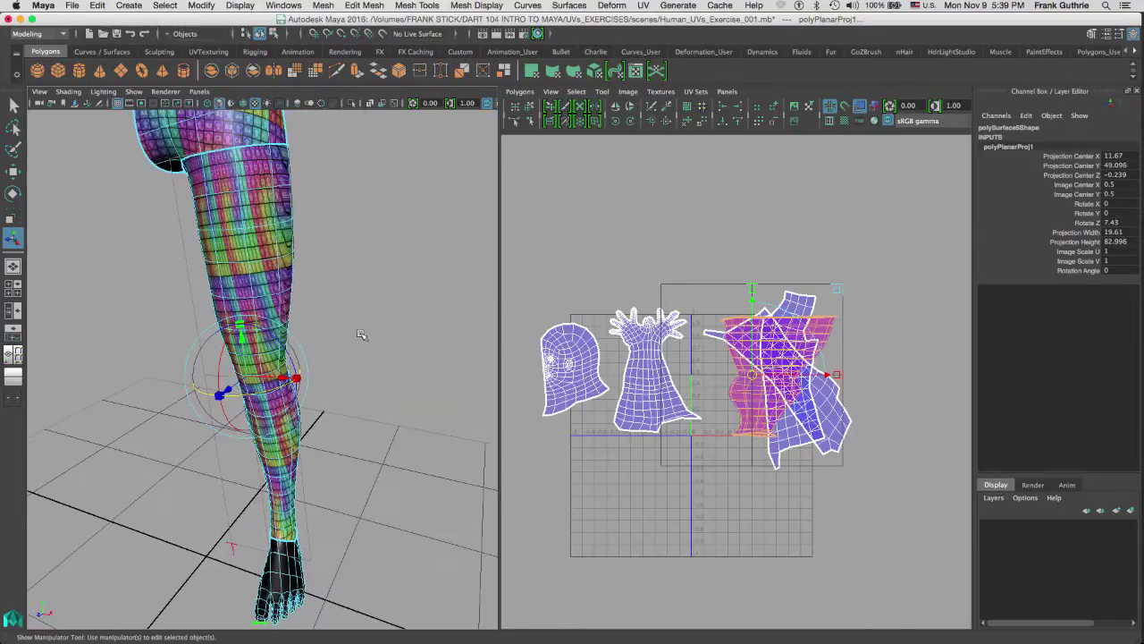
scroll(362, 337, "up", 6)
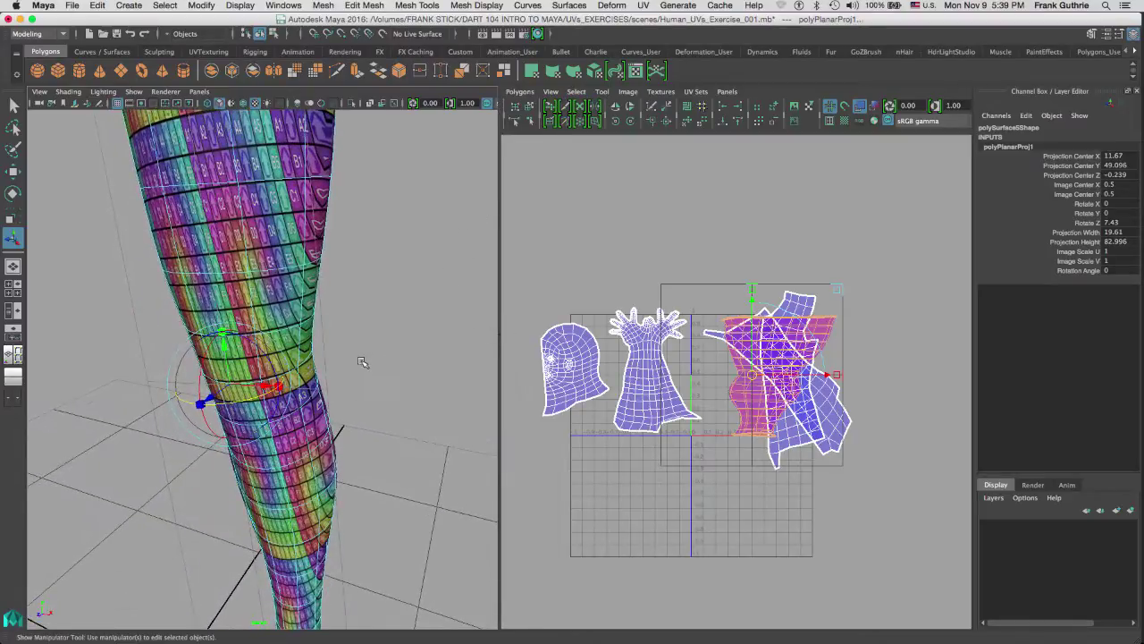
left_click_drag(362, 361, 301, 370, "alt")
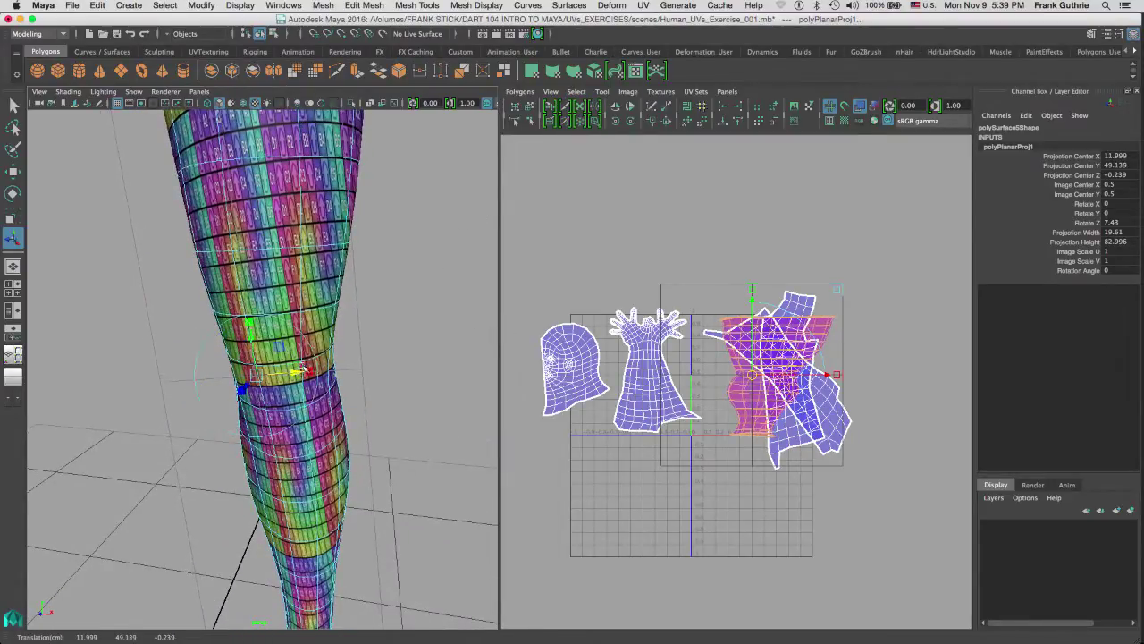
key("ctrl+z")
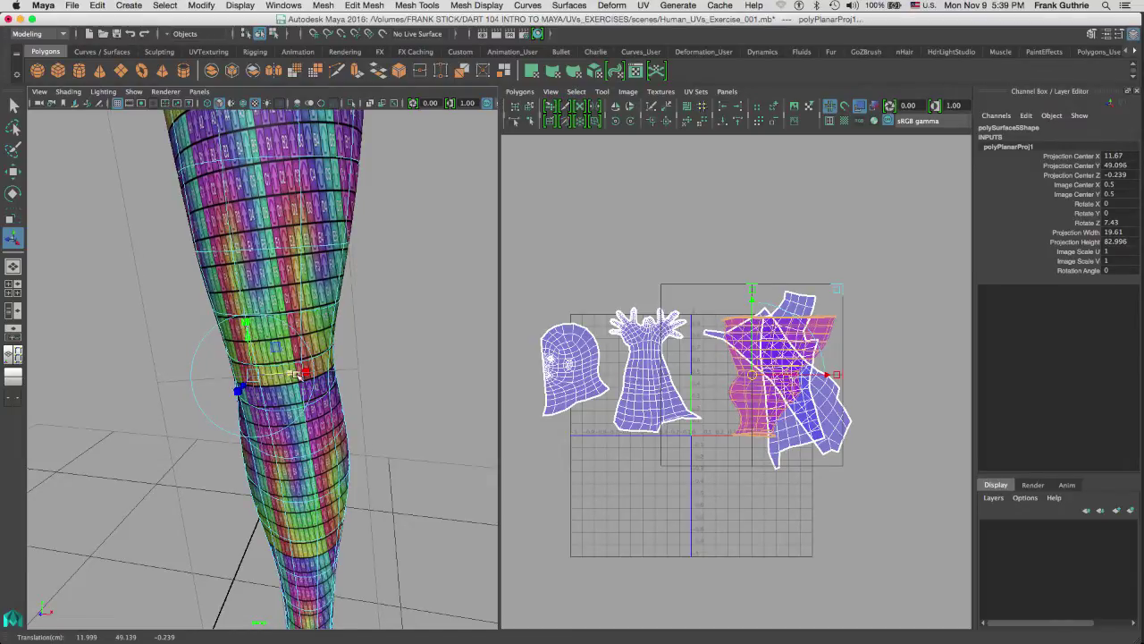
In the front view, shift the leg projection sideways to a center of about X 16.025, Y 49.664
key("space")
key("space")
key("space")
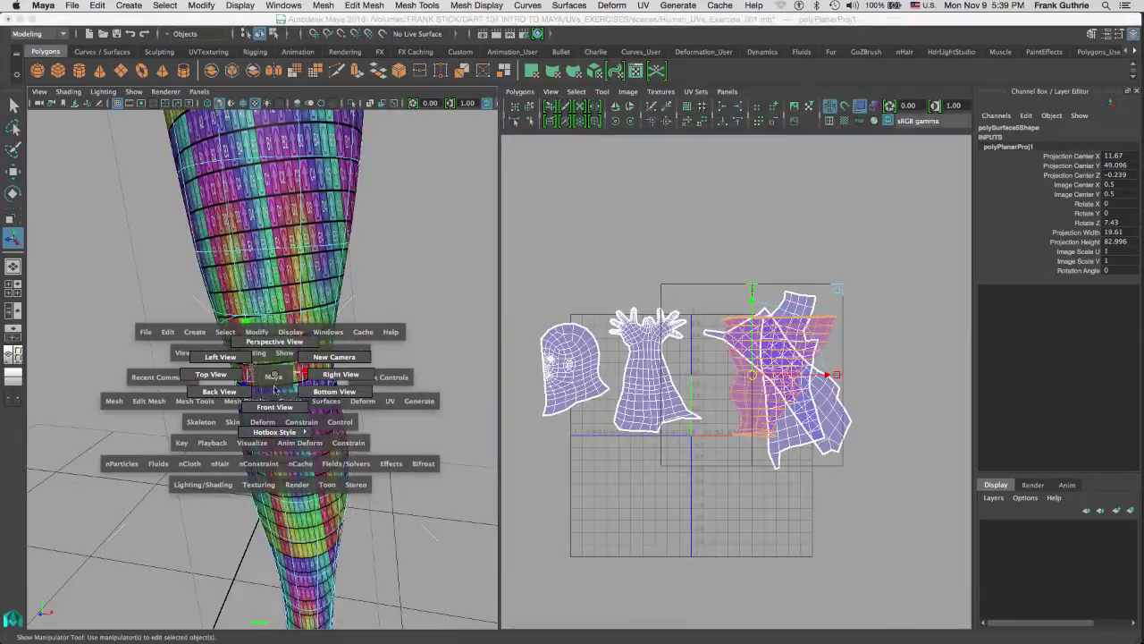
left_click_drag(275, 406, 338, 359)
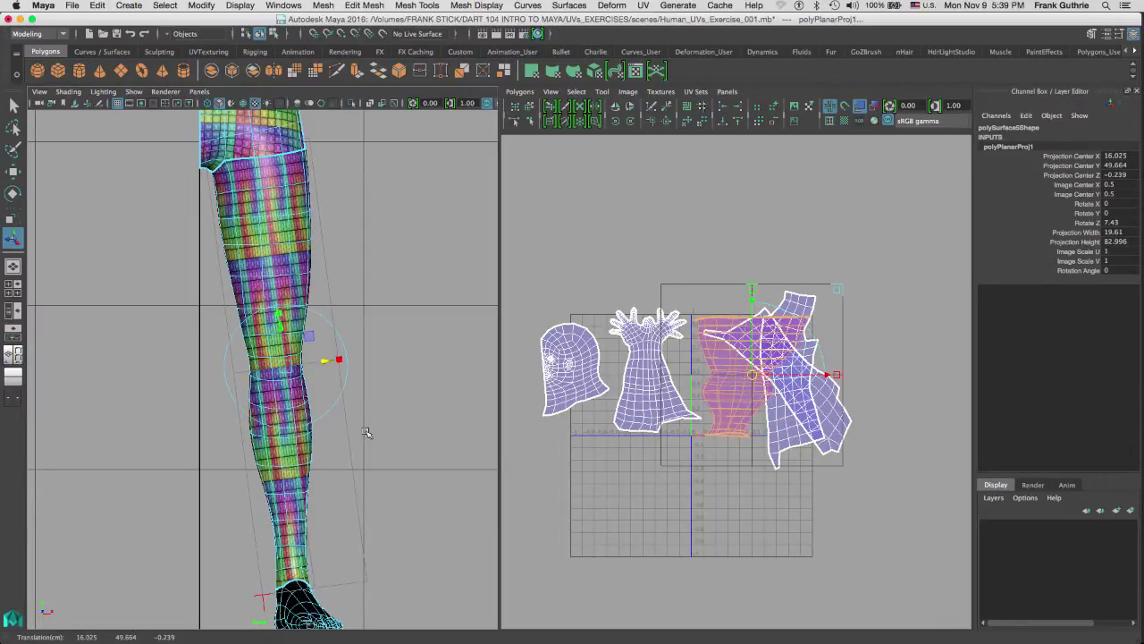
Narrow the leg's UV projection horizontally to an Image Scale U of about 0.226, making the checker squares on the leg even
key("space")
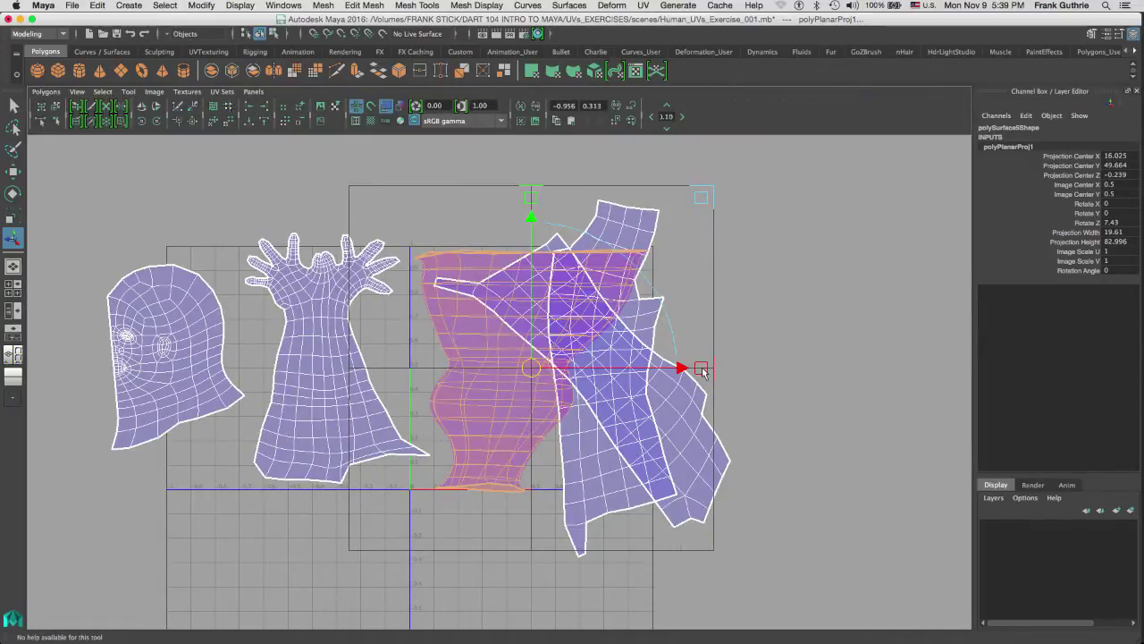
left_click_drag(701, 368, 622, 369)
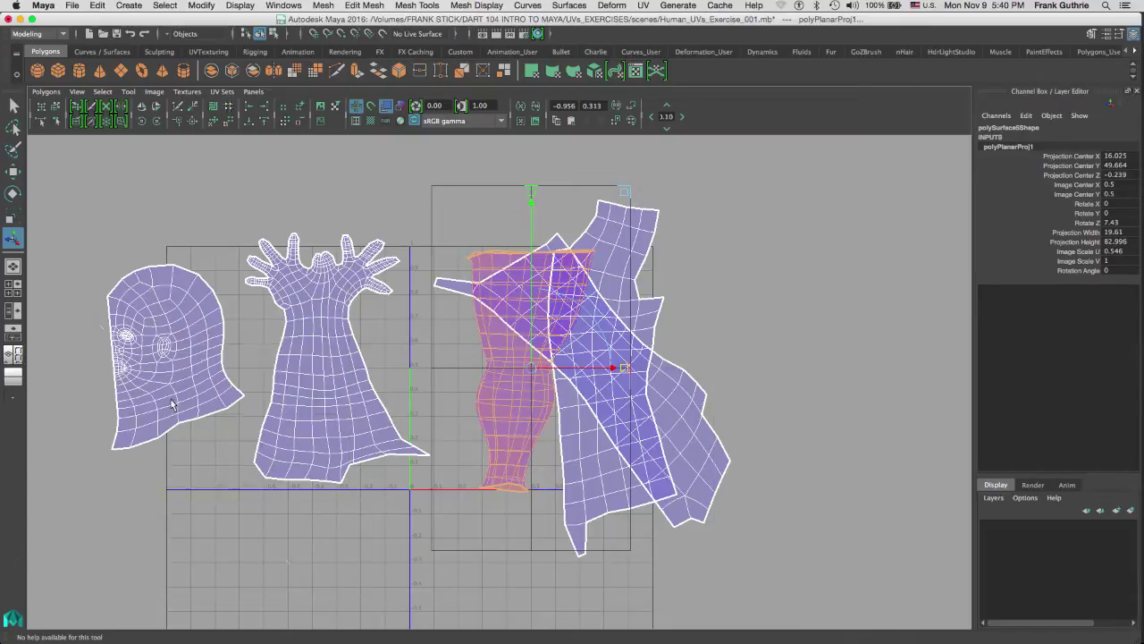
key("space")
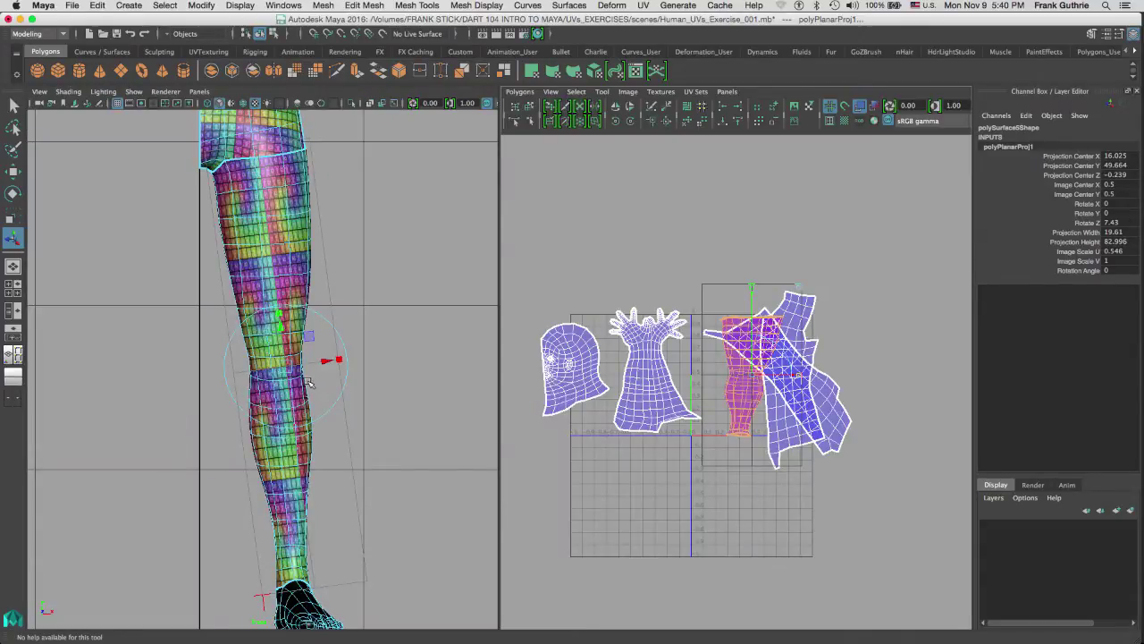
scroll(443, 322, "up", 1)
scroll(444, 322, "up", 8)
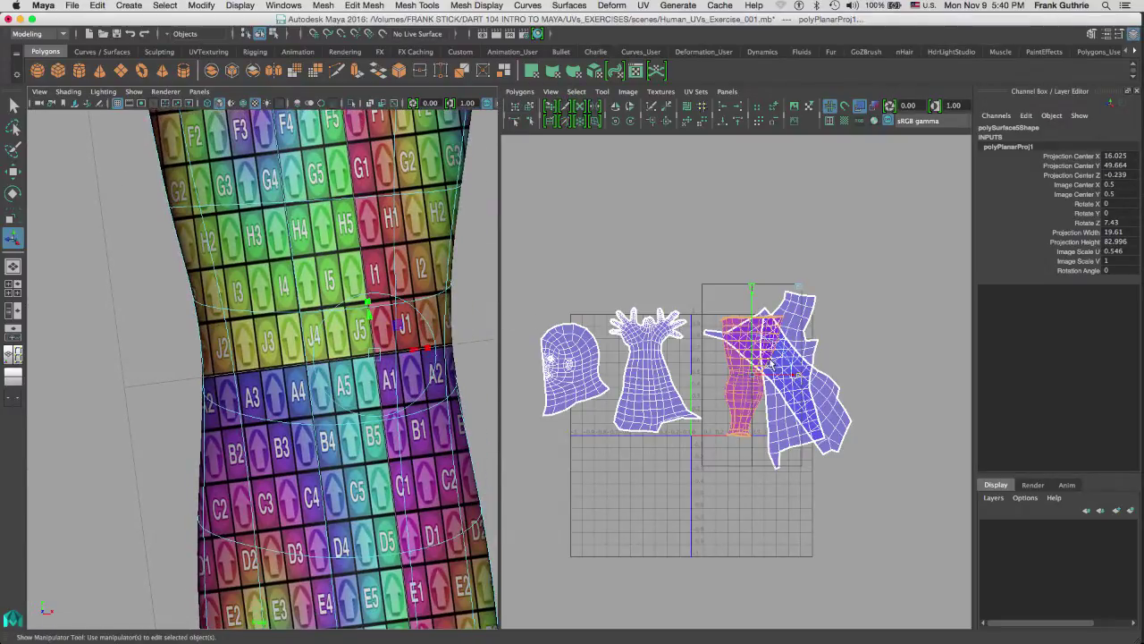
scroll(771, 362, "up", 5)
left_click_drag(881, 379, 792, 392)
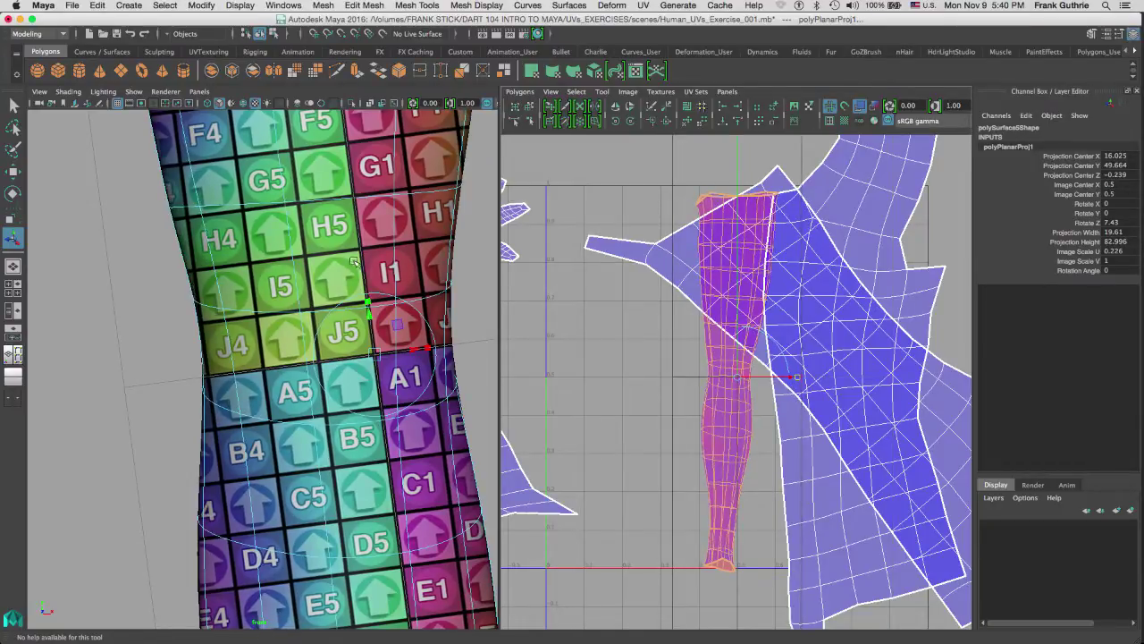
Select the faces of the two overlapping torso UV shells and move them sideways, clear of the leg shell and the UV grid
right_click_drag(355, 252, 371, 253)
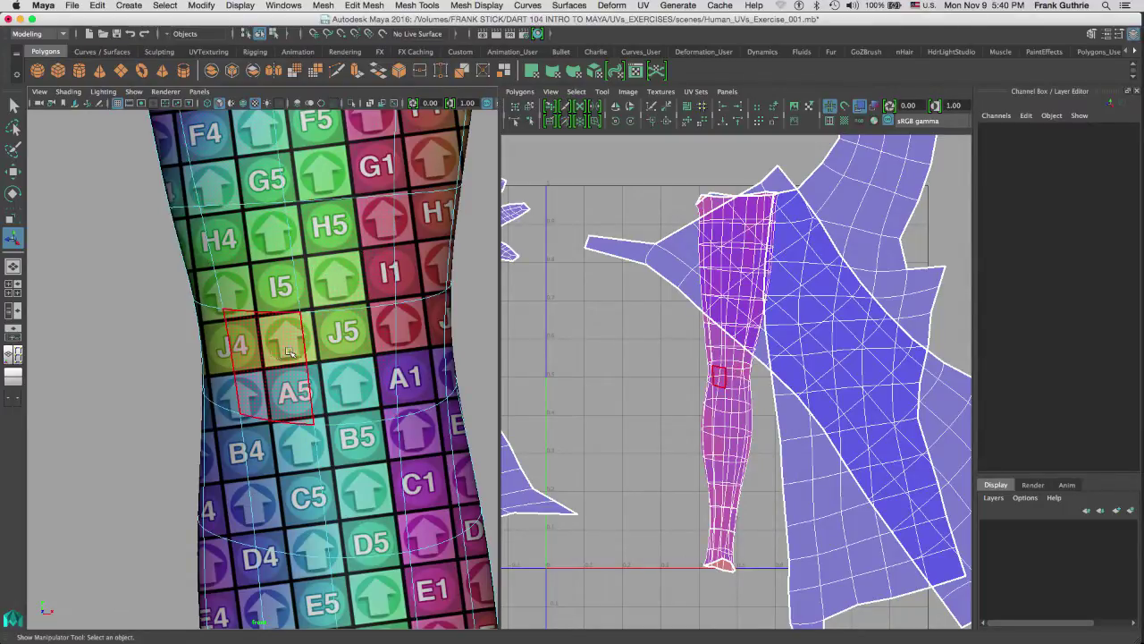
key("f")
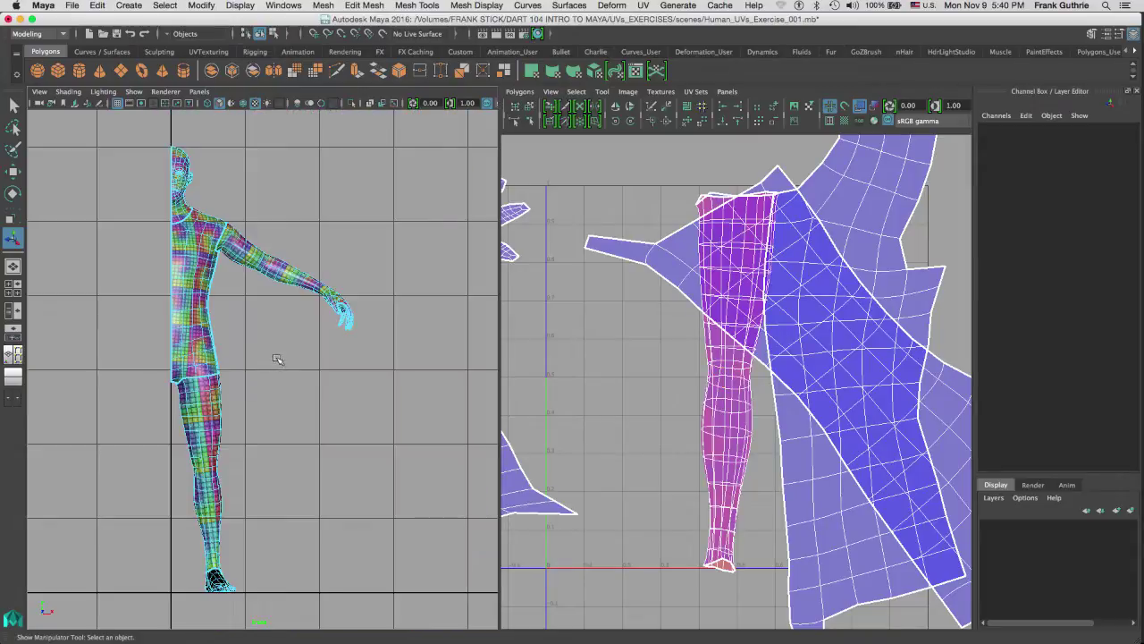
key("q")
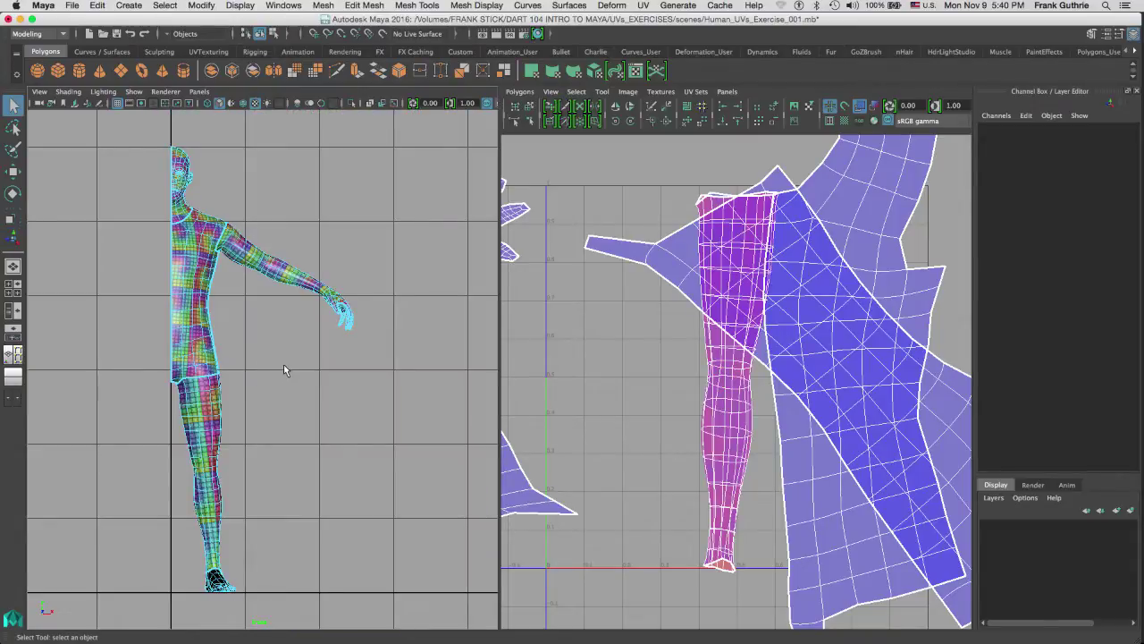
key("space")
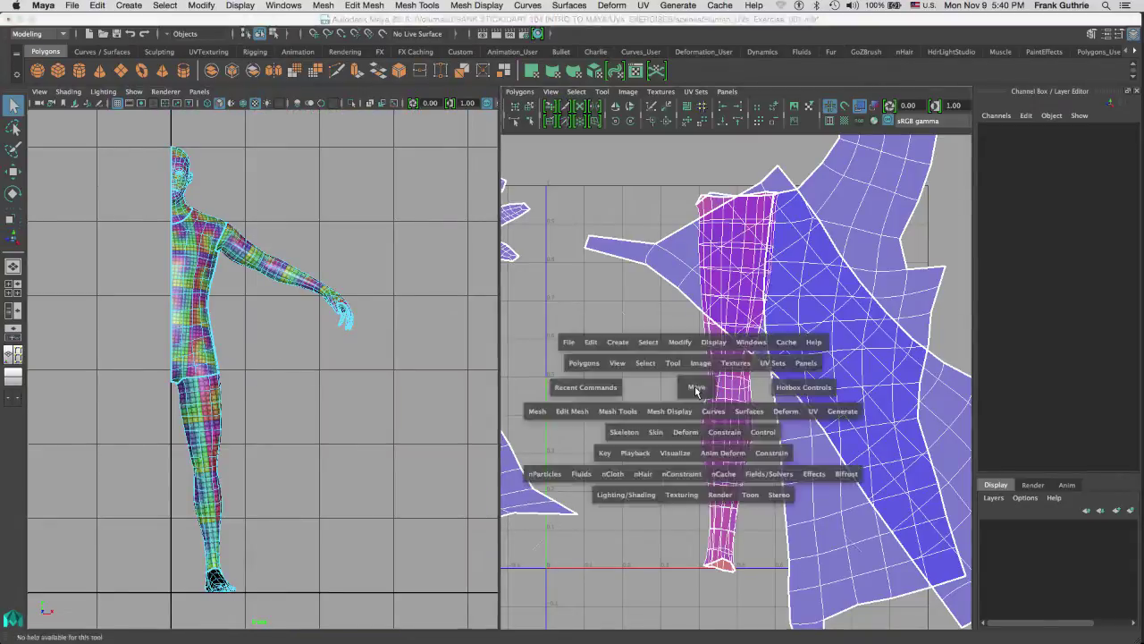
scroll(546, 441, "down", 5)
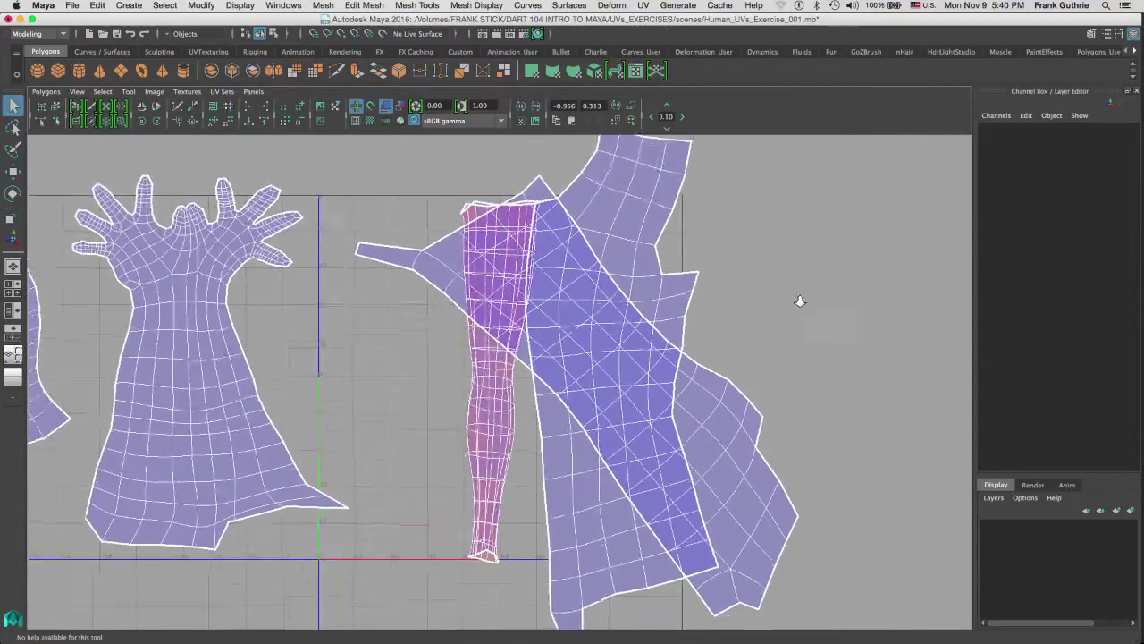
scroll(800, 301, "down", 3)
right_click_drag(552, 334, 556, 364)
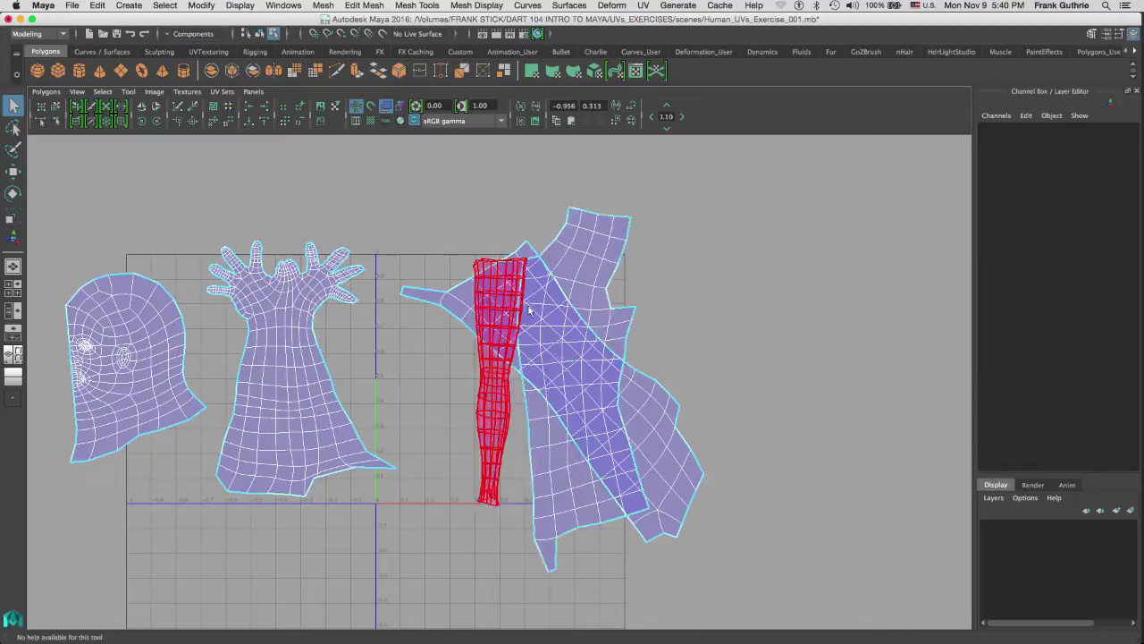
left_click_drag(595, 179, 703, 522)
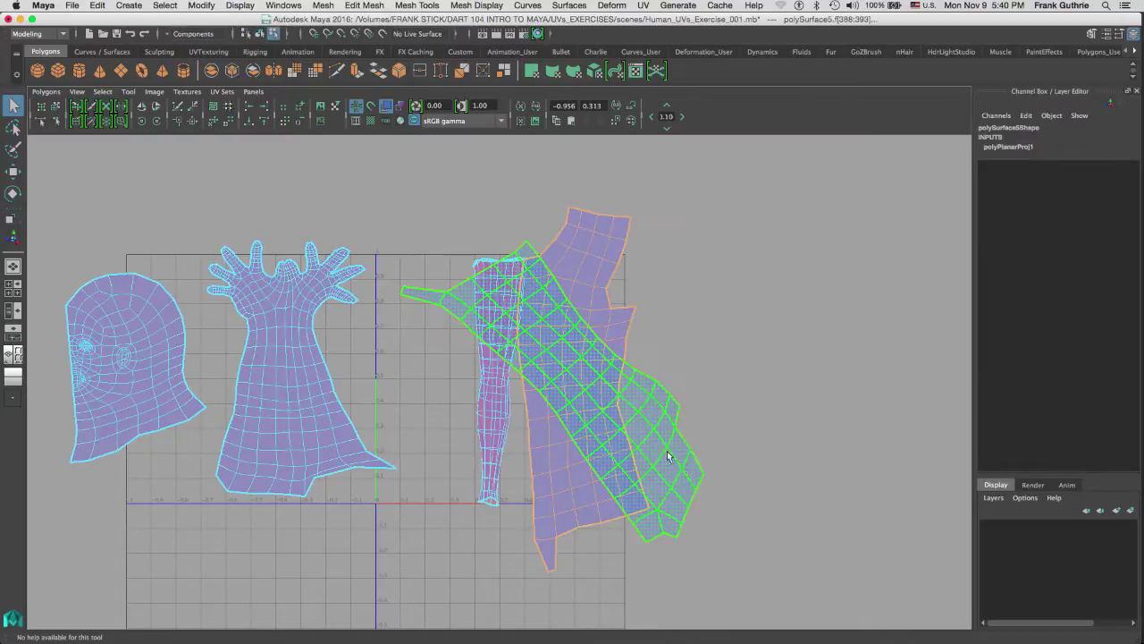
key("w")
left_click_drag(650, 391, 950, 391)
Rotate the slanted torso UV shell upright so it stands beside the other torso shell
key("e")
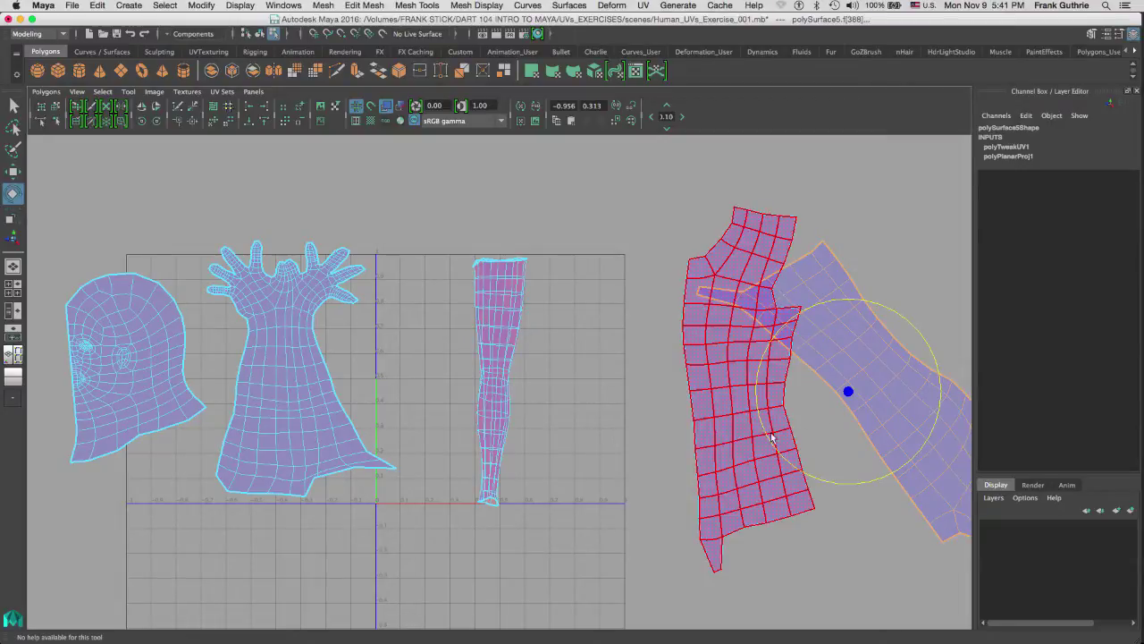
left_click_drag(836, 489, 807, 247)
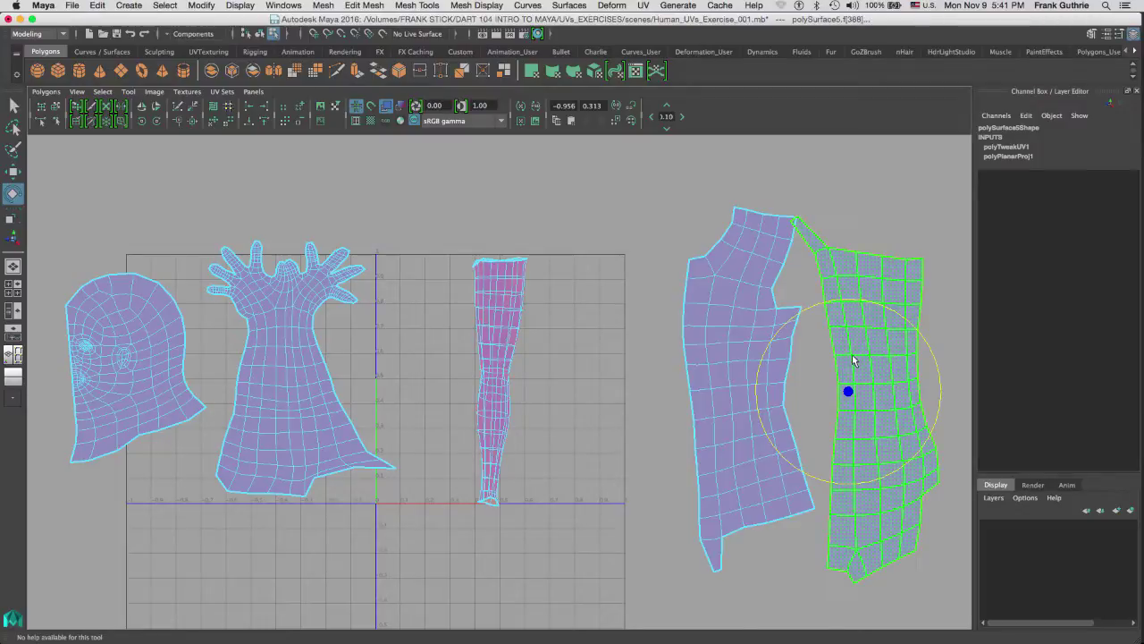
left_click(810, 361)
Select the head and arm UV shells and move them sideways, farther away from the leg shell
left_click(348, 420)
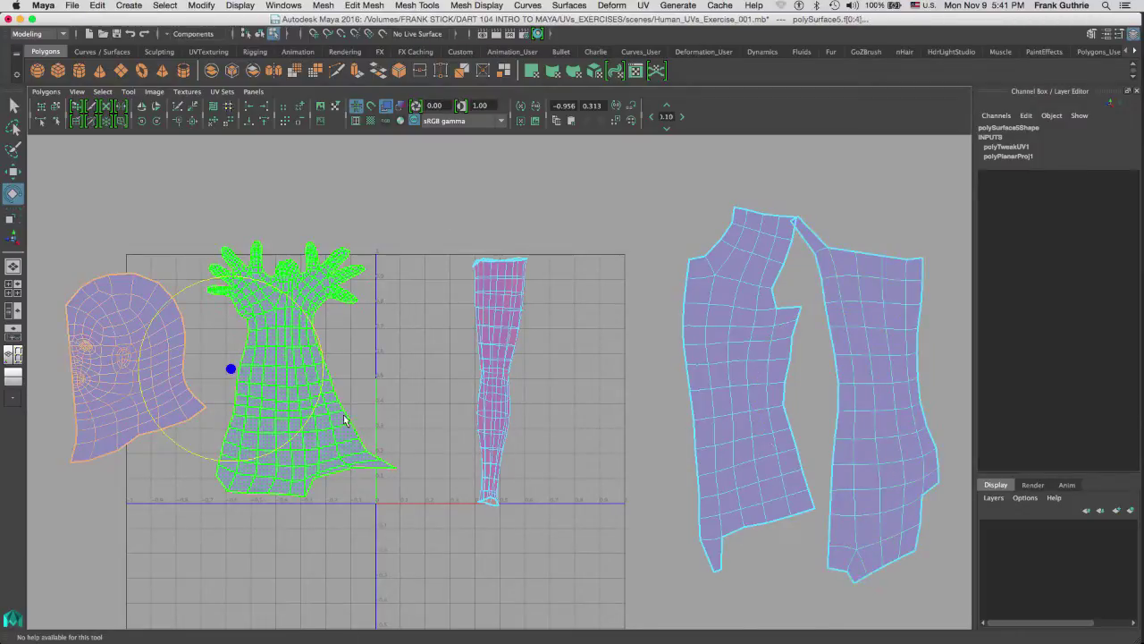
key("w")
left_click_drag(299, 368, 263, 370)
Examine the checker pattern on the side and back of the leg in the perspective view
left_click(492, 340)
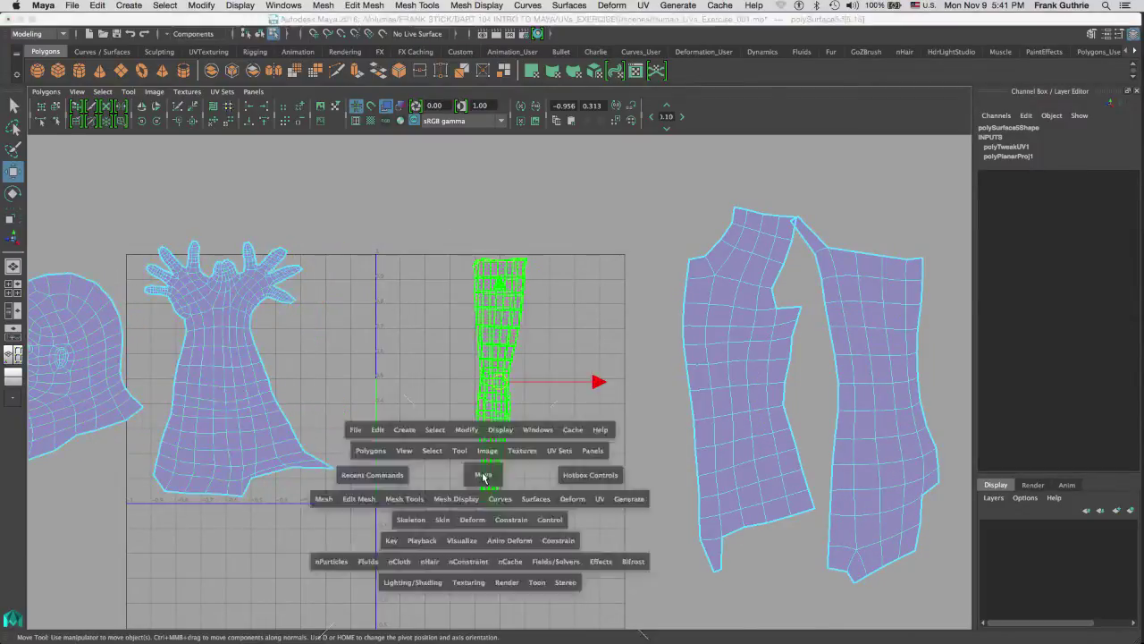
key("space")
key("space")
left_click_drag(343, 416, 232, 340)
mouse_move(361, 334)
left_mouse_down("alt")
mouse_move(450, 334)
mouse_move(417, 304)
mouse_move(355, 313)
left_mouse_up("alt")
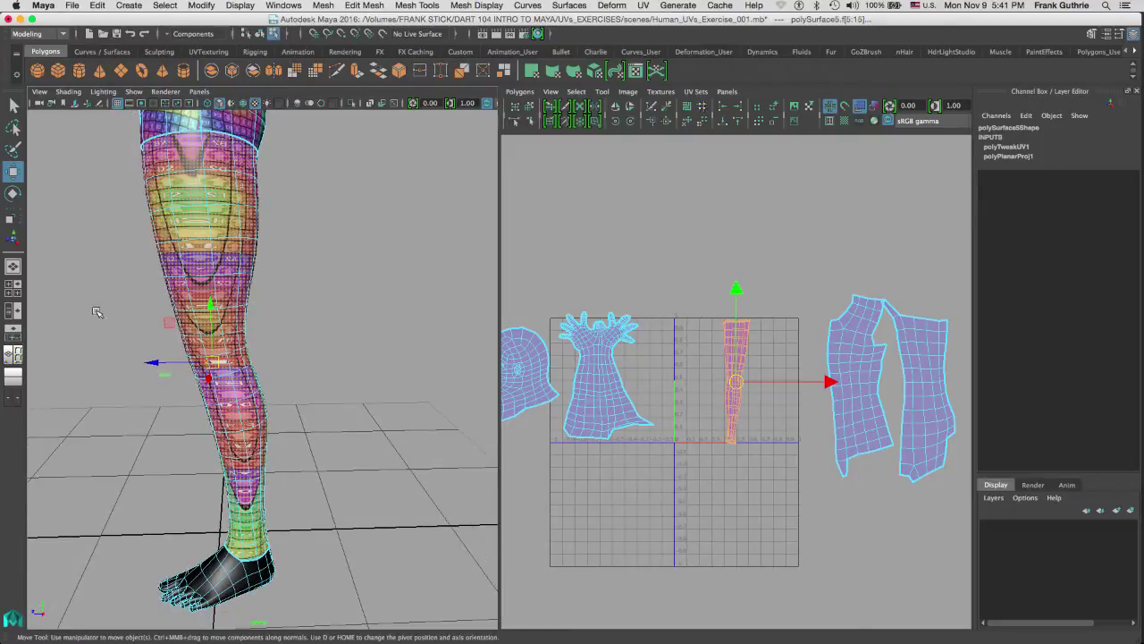
left_click(135, 305)
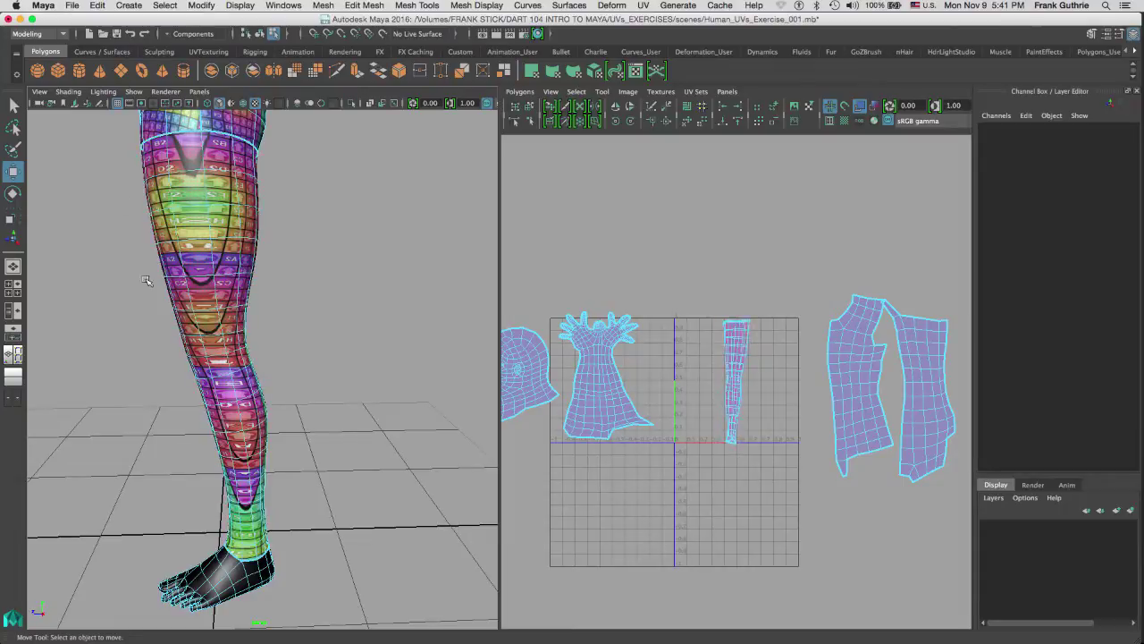
left_click_drag(362, 269, 447, 283, "alt")
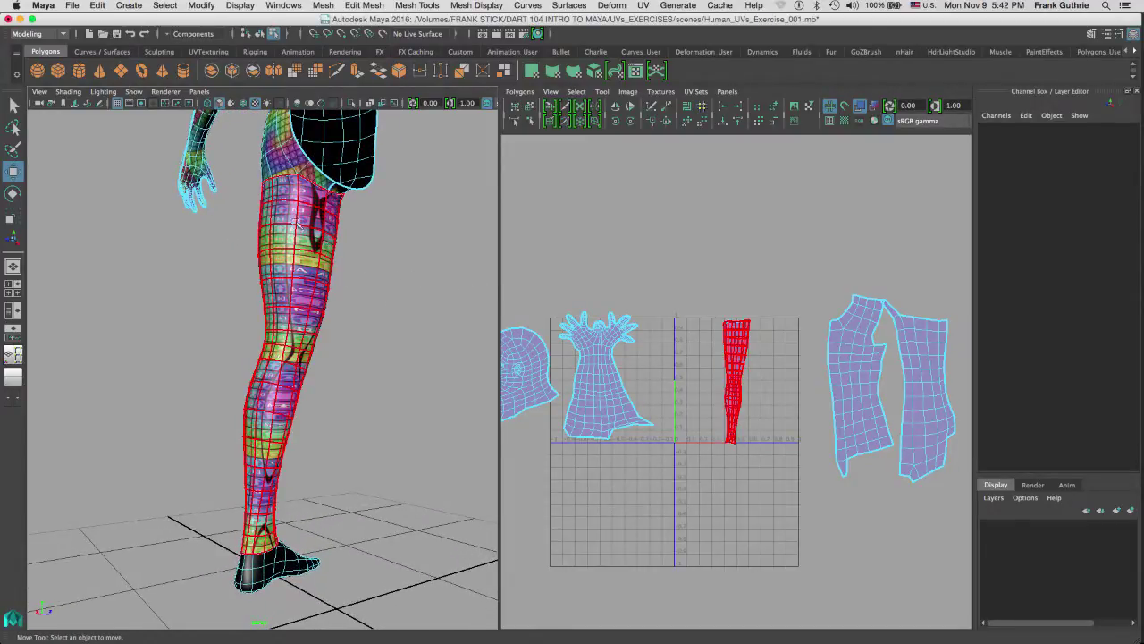
left_click_drag(295, 299, 298, 176, "alt")
left_click_drag(405, 323, 391, 299, "alt")
right_click_drag(391, 299, 457, 291, "alt")
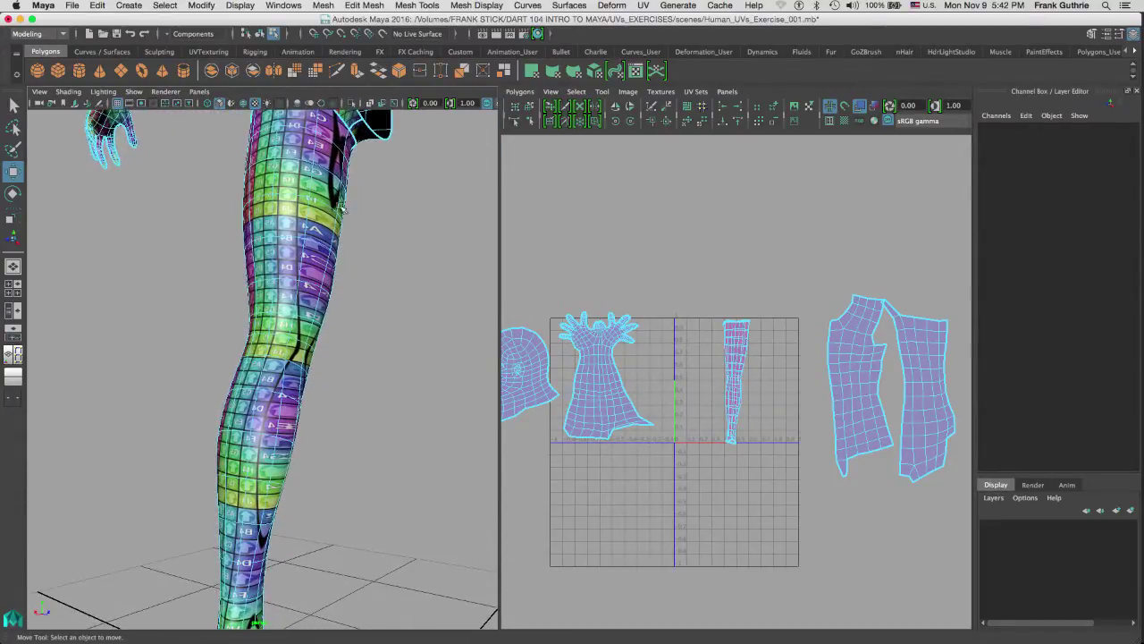
left_click_drag(457, 292, 295, 250, "alt")
In untextured shaded display, select the vertical line of edges down the back of the leg from hip to ankle and cut their UVs
left_click(279, 239)
key("5")
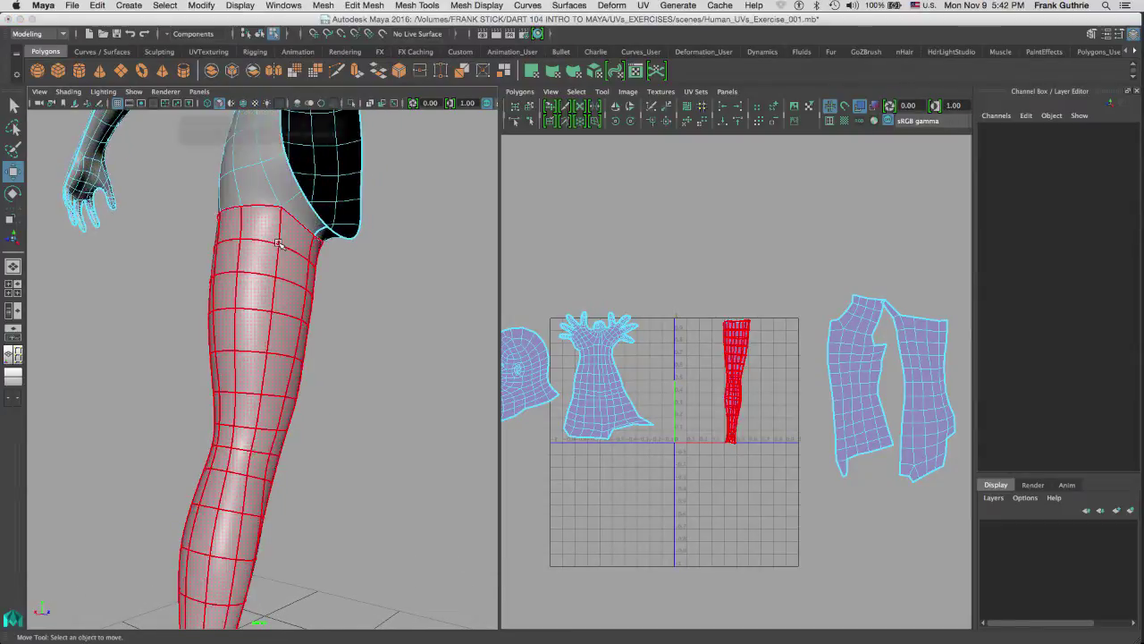
right_click(279, 241)
left_click(278, 208)
left_click(279, 228)
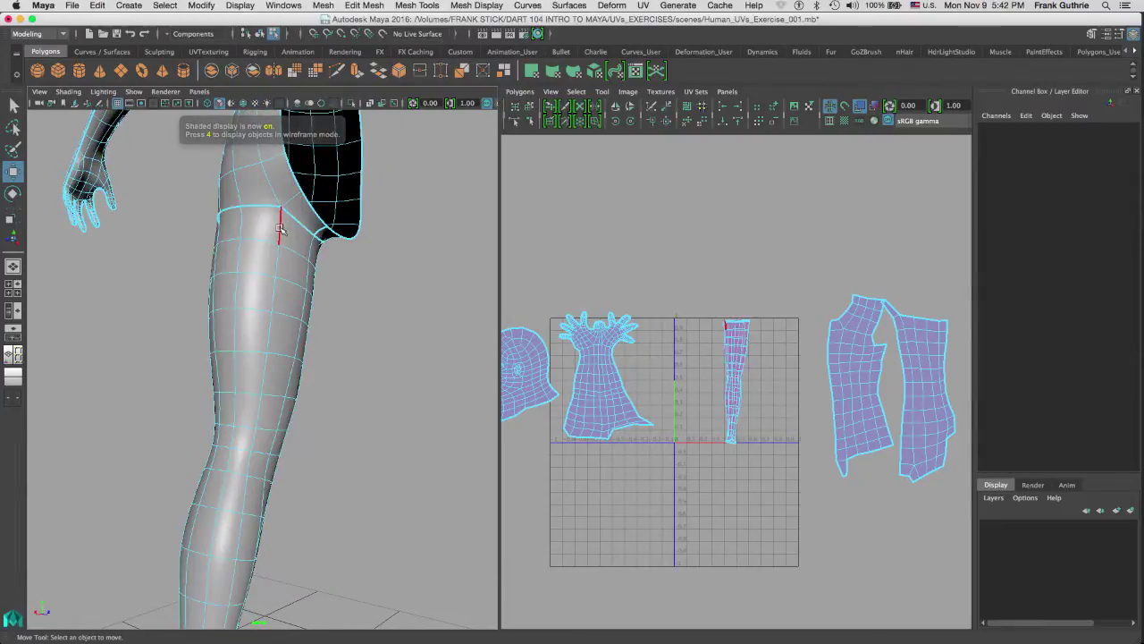
left_click(279, 234)
middle_click_drag(390, 401, 350, 356, "alt")
left_click_drag(351, 356, 362, 324, "alt")
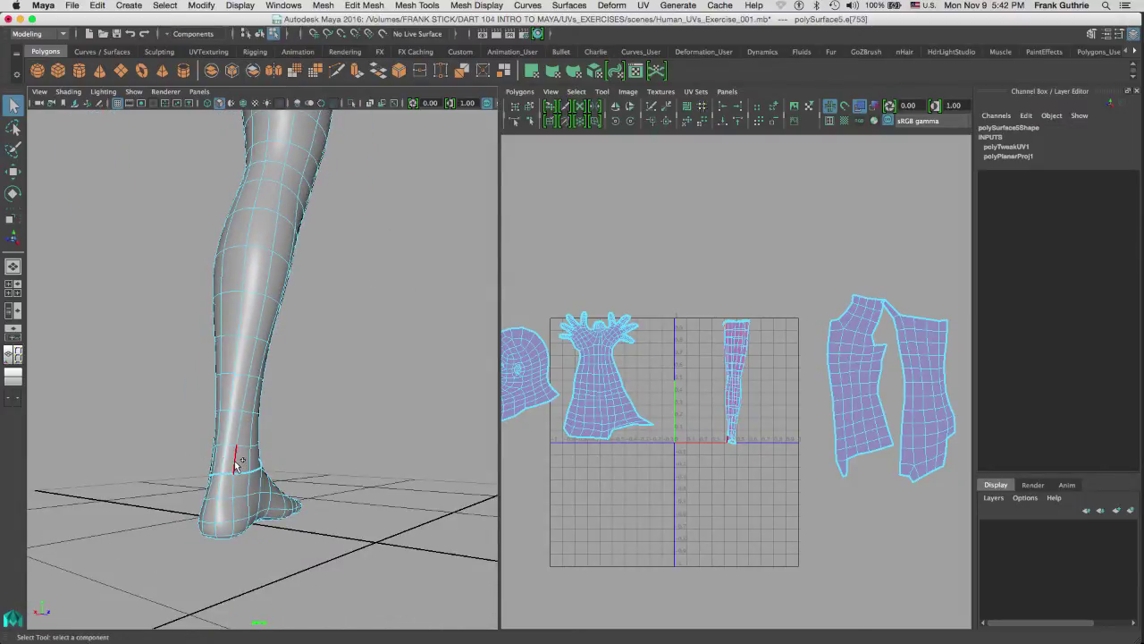
middle_click_drag(309, 420, 427, 228, "alt")
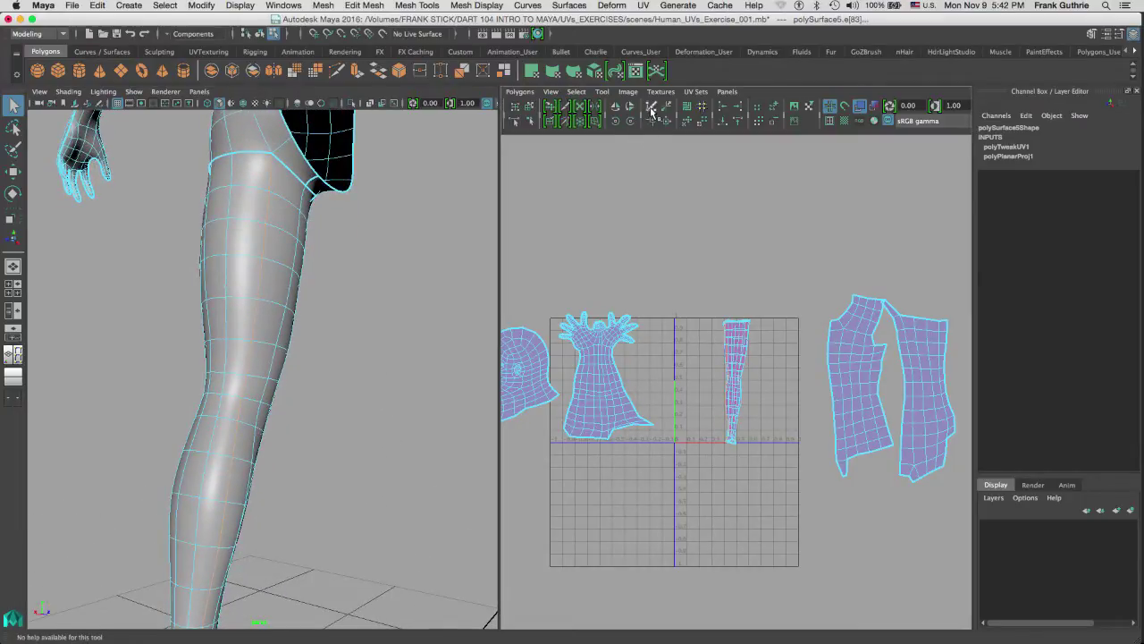
right_click_drag(274, 281, 330, 262)
Select all UVs of the leg shell in the enlarged UV Editor and unfold them
left_click_drag(377, 296, 358, 313, "alt")
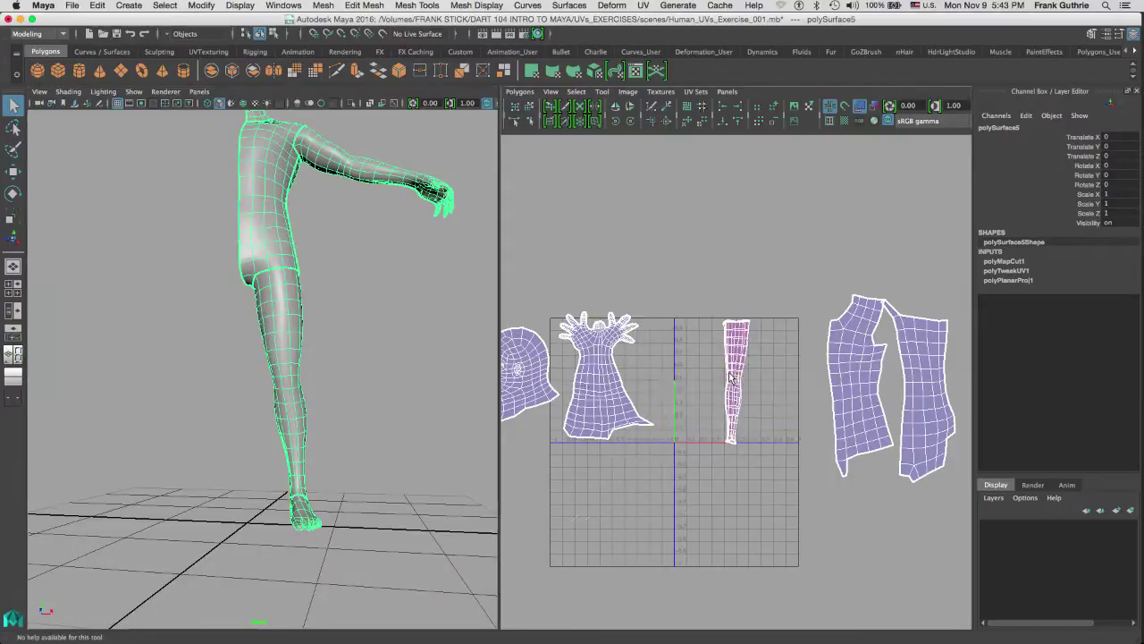
key("space")
scroll(429, 323, "up", 3)
scroll(626, 348, "up", 4)
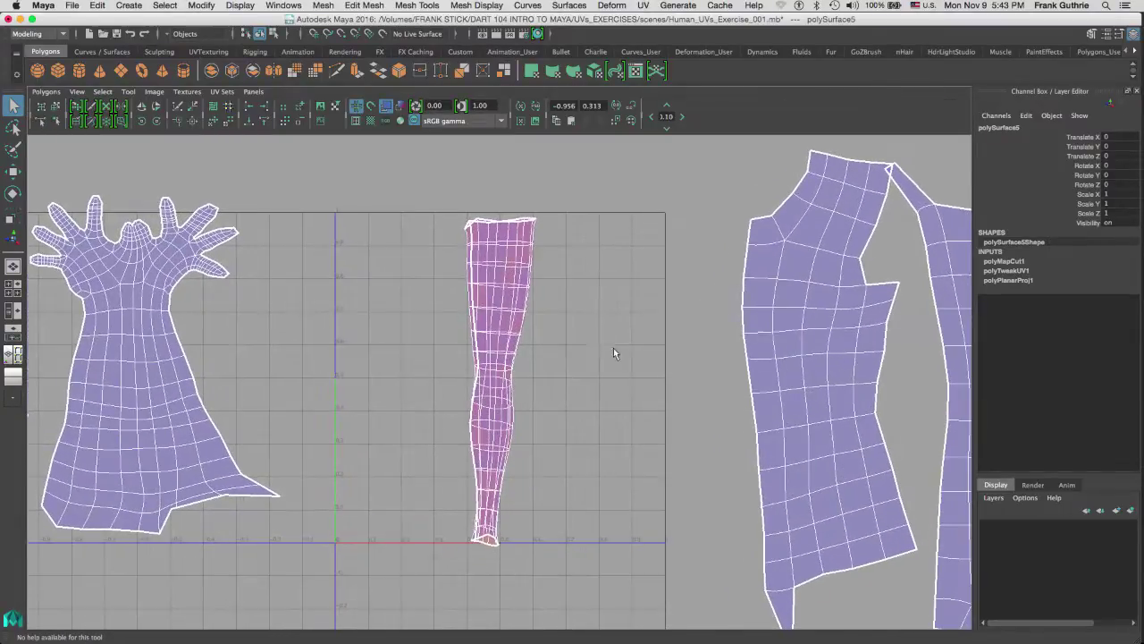
right_click(516, 306)
left_click(567, 307)
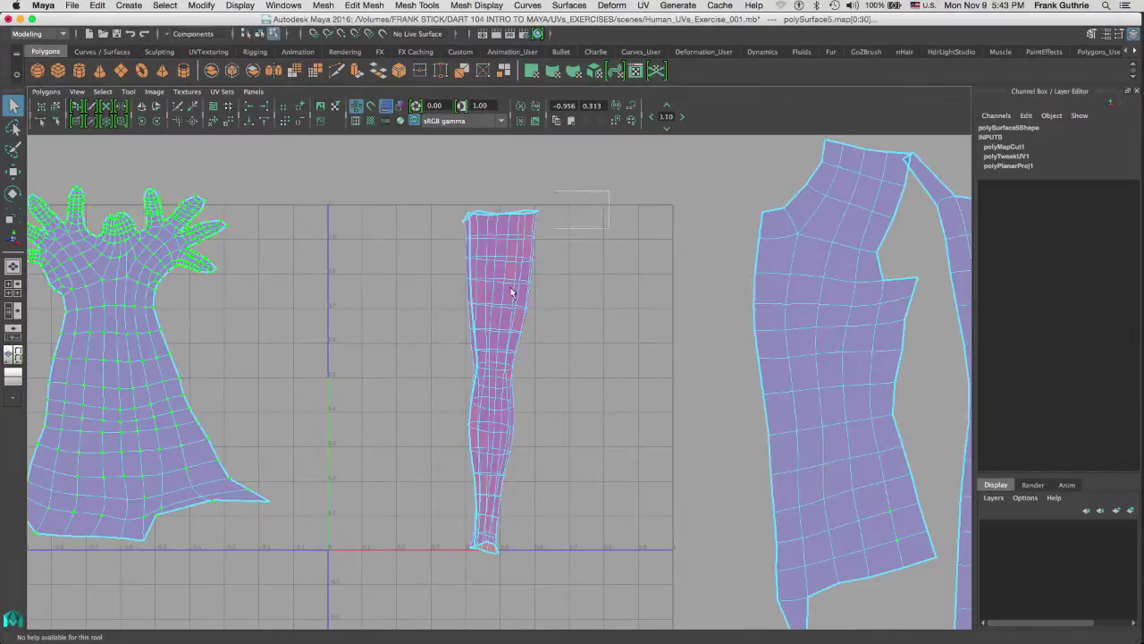
left_click(47, 92)
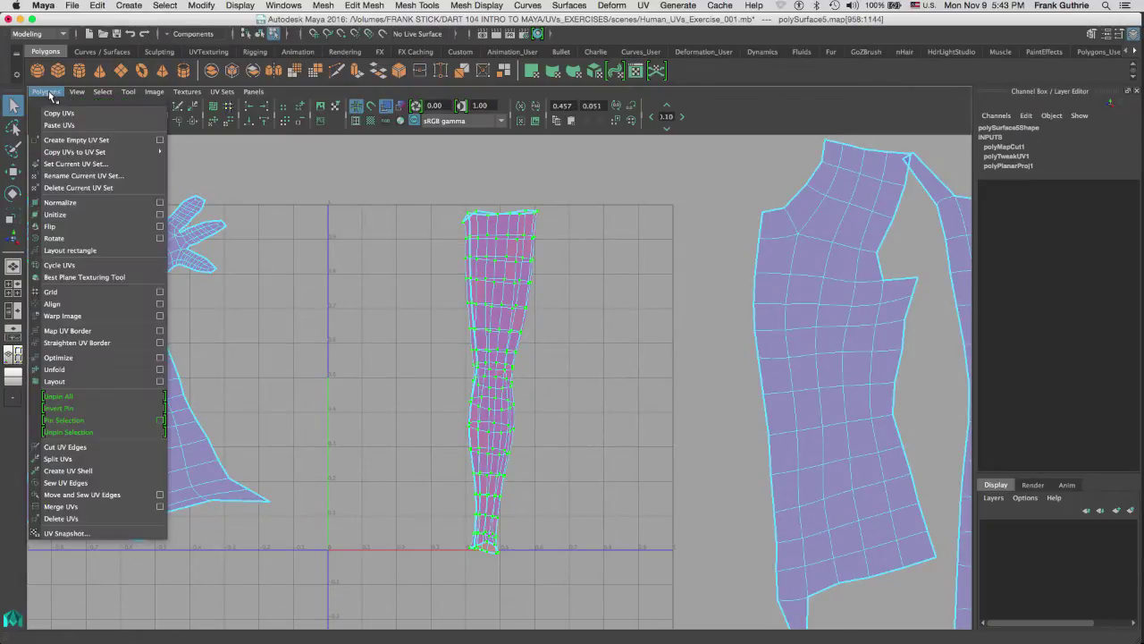
left_click(83, 375)
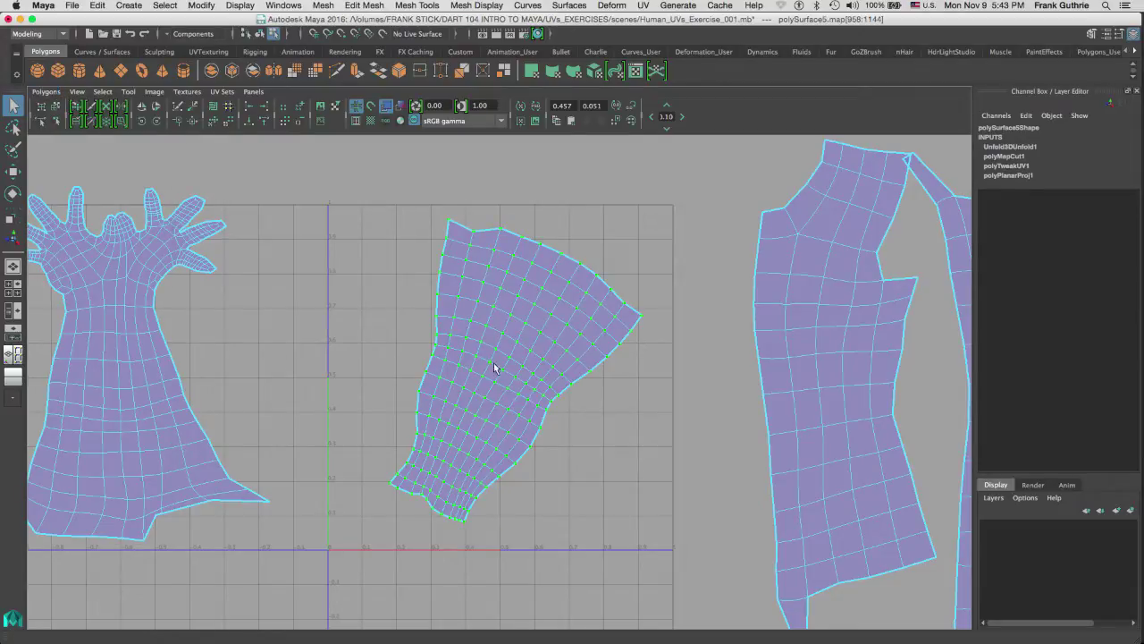
Show the checker texture on the model and rotate the unfolded leg shell upright so the checkers line up with the leg
key("space")
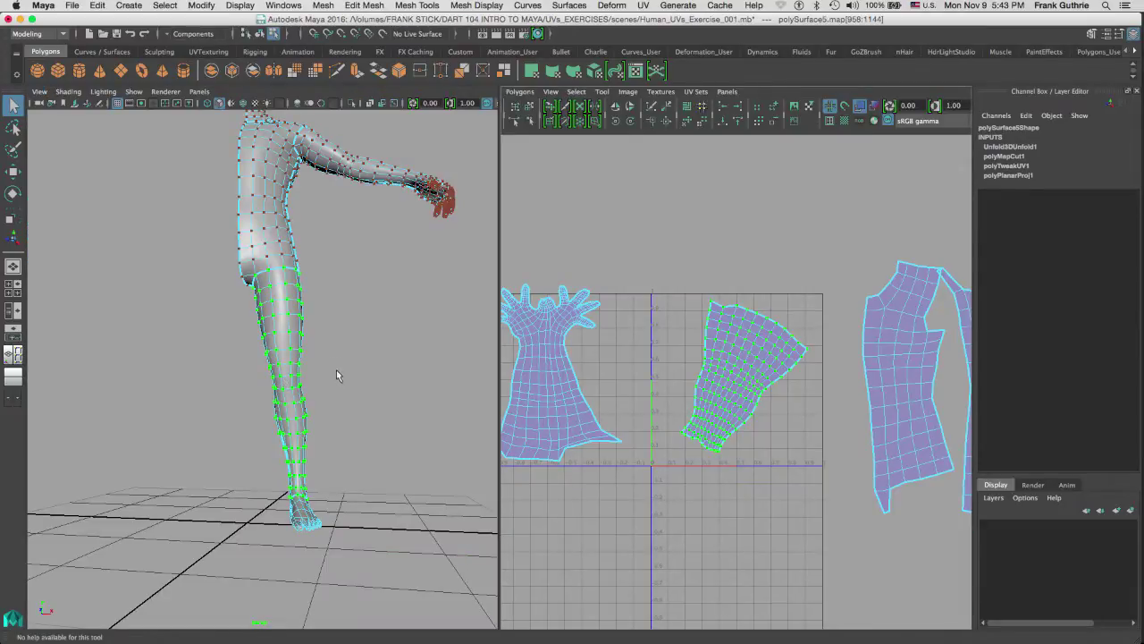
key("6")
left_click_drag(372, 350, 295, 358, "alt")
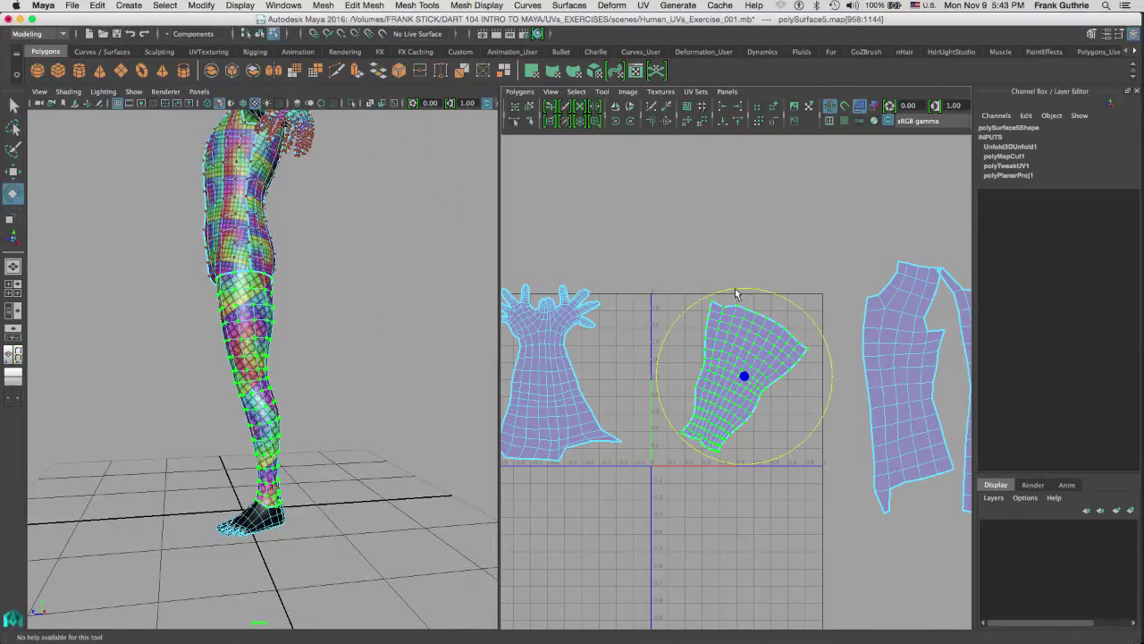
left_click_drag(733, 292, 699, 307)
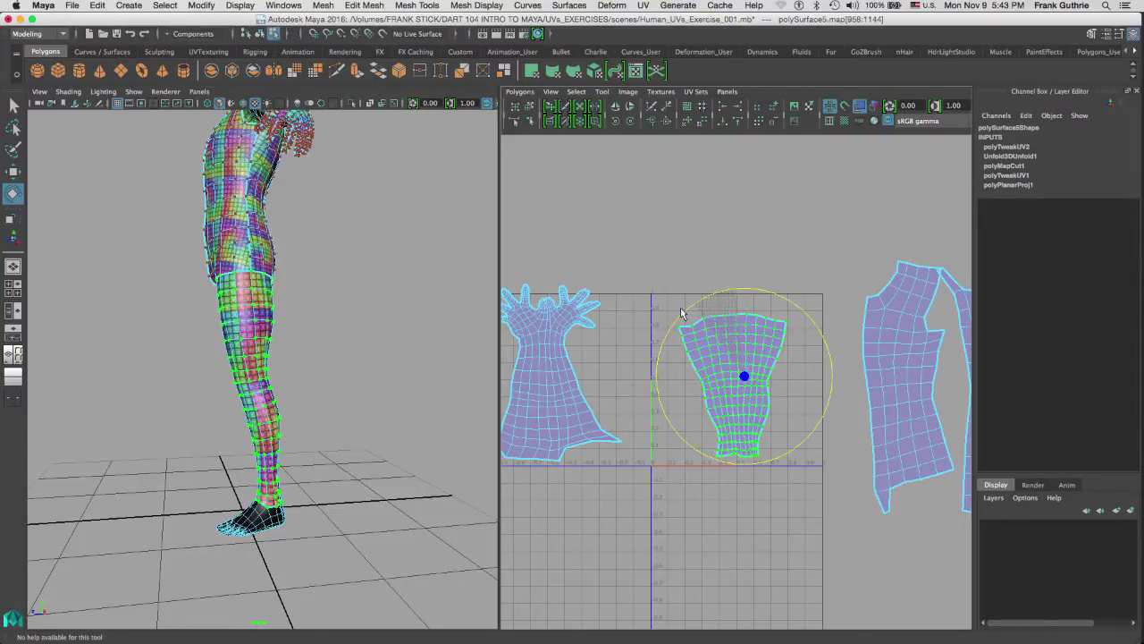
left_click_drag(307, 362, 361, 334, "alt")
right_click_drag(361, 333, 474, 335, "alt")
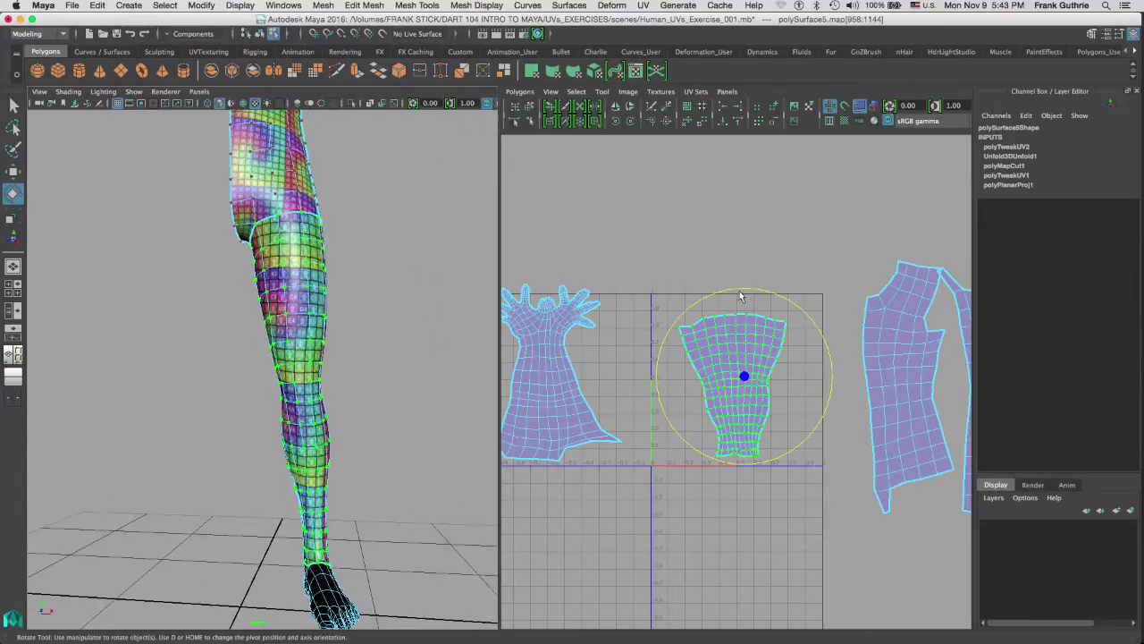
left_click_drag(733, 293, 741, 291)
left_click_drag(337, 288, 258, 313, "alt")
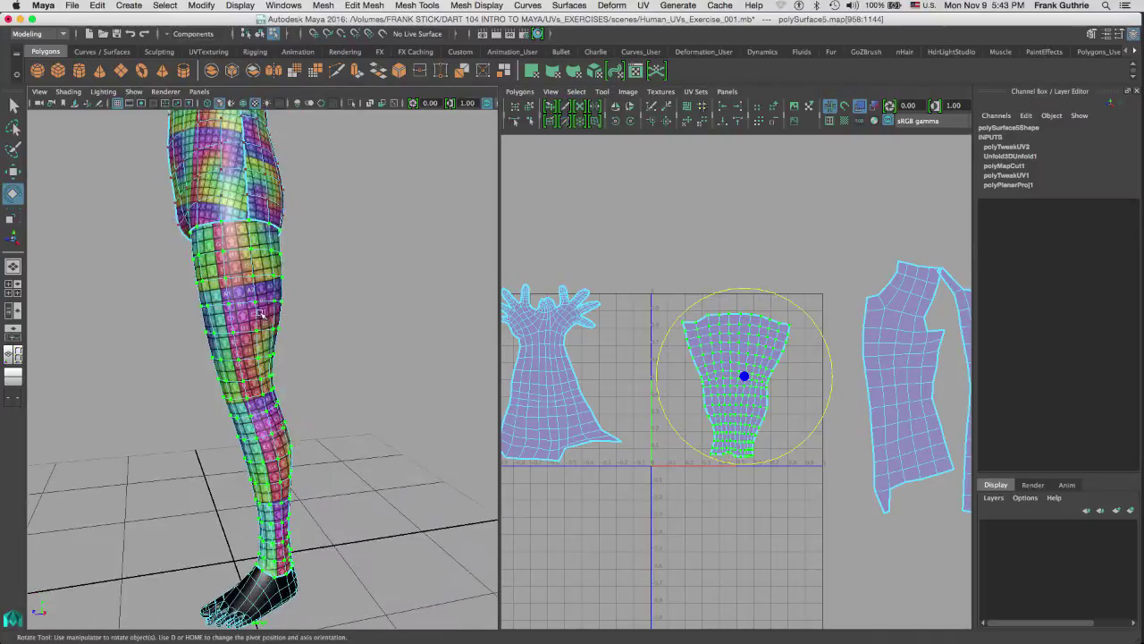
Return to object mode and compare the checker pattern on the leg with that on the torso
right_click_drag(265, 320, 311, 306)
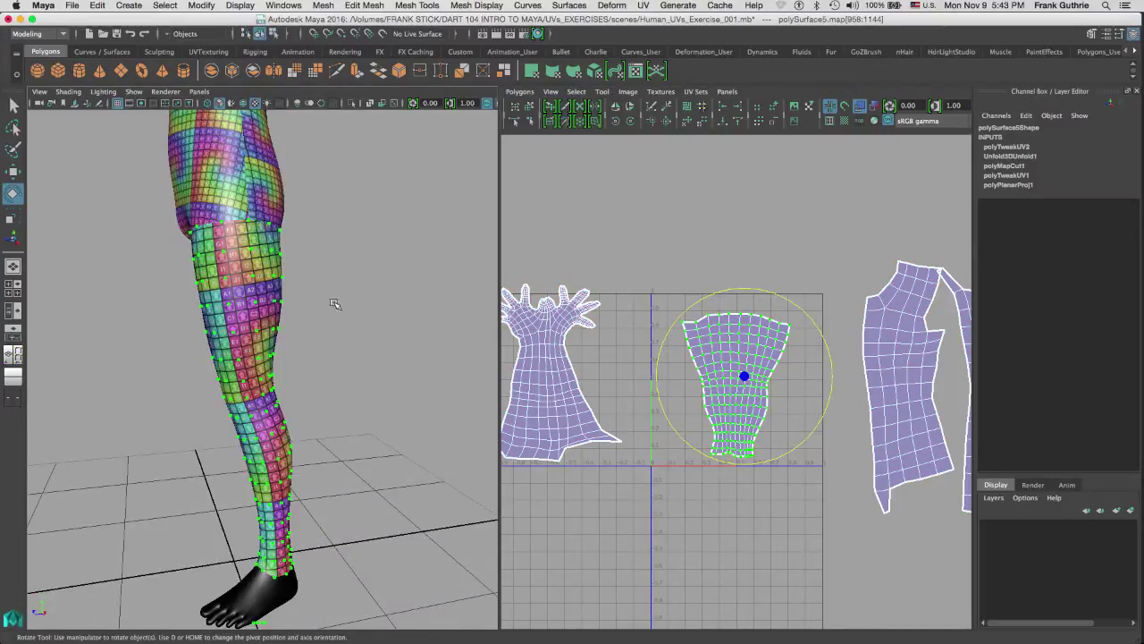
scroll(332, 258, "down", 5)
left_click_drag(363, 215, 345, 238, "alt")
scroll(345, 286, "up", 3)
scroll(345, 238, "up", 3)
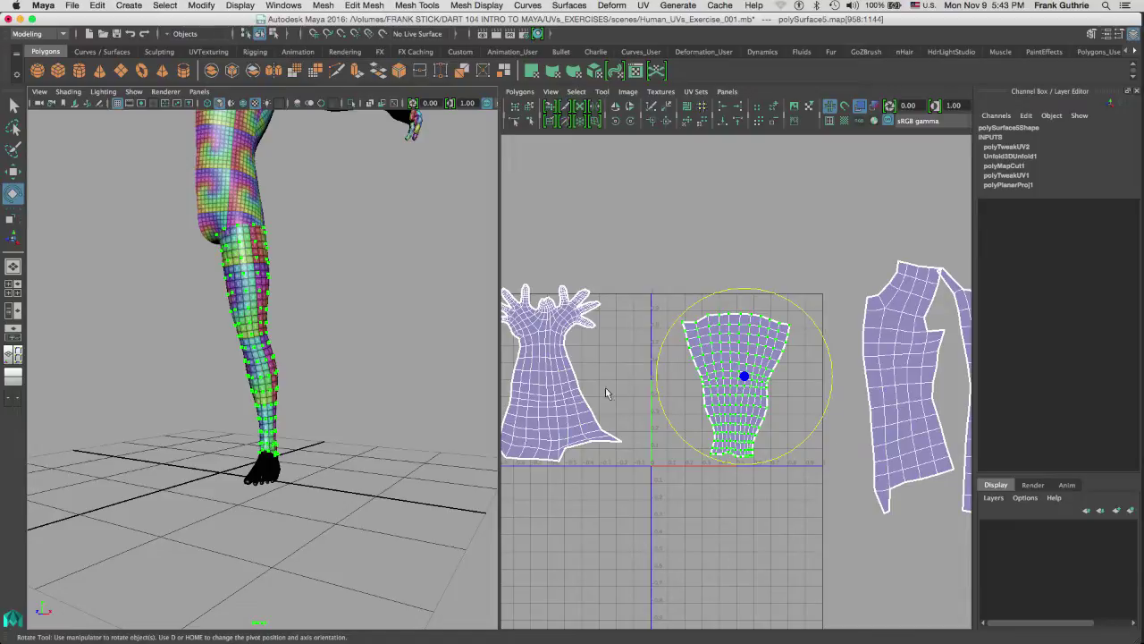
Select all faces of the foot below the ankle seam in untextured shaded display and check the selection from all sides
scroll(345, 238, "up", 1)
left_click_drag(345, 238, 302, 354, "alt")
scroll(232, 378, "up", 4)
right_click(291, 354)
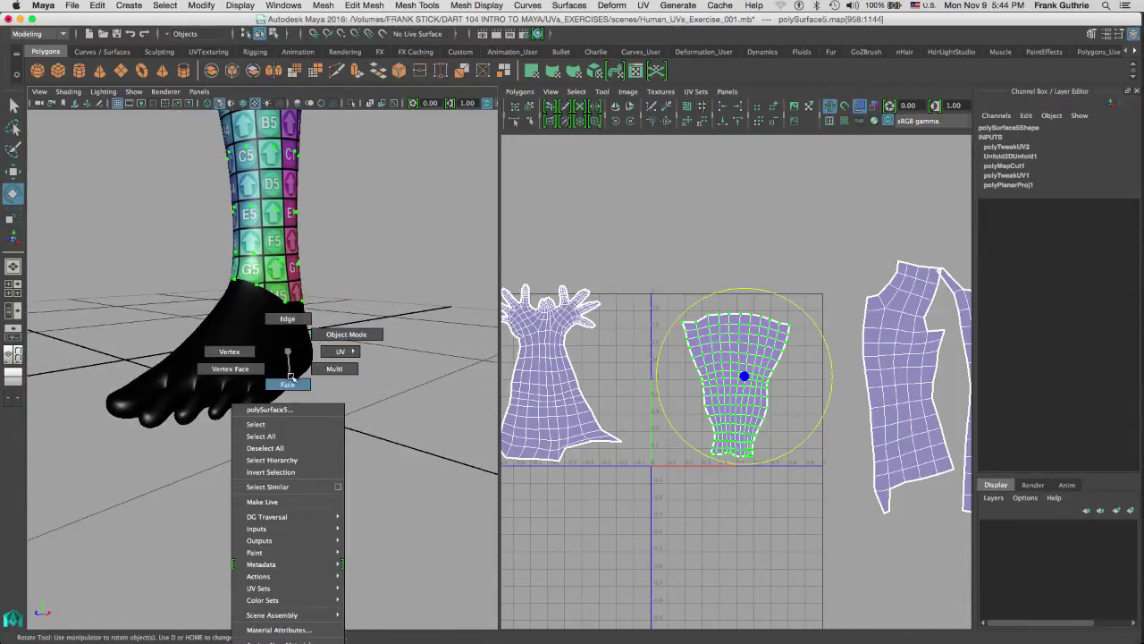
right_click_drag(290, 382, 289, 383)
left_click_drag(345, 363, 189, 471, "alt")
mouse_move(422, 373)
left_mouse_down("alt")
mouse_move(269, 345)
mouse_move(389, 346)
mouse_move(403, 339)
mouse_move(409, 307)
mouse_move(542, 316)
mouse_move(374, 354)
mouse_move(318, 399)
mouse_move(313, 430)
left_mouse_up("alt")
key("5")
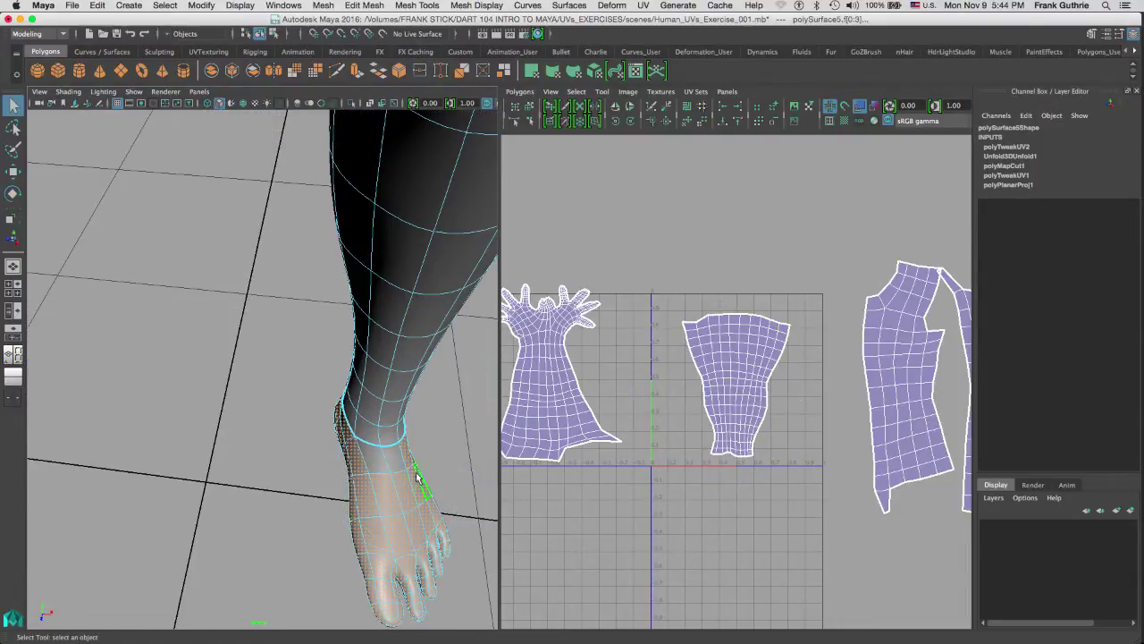
left_click_drag(301, 547, 432, 462)
left_click_drag(329, 472, 158, 360, "alt")
left_click_drag(268, 349, 198, 404, "alt")
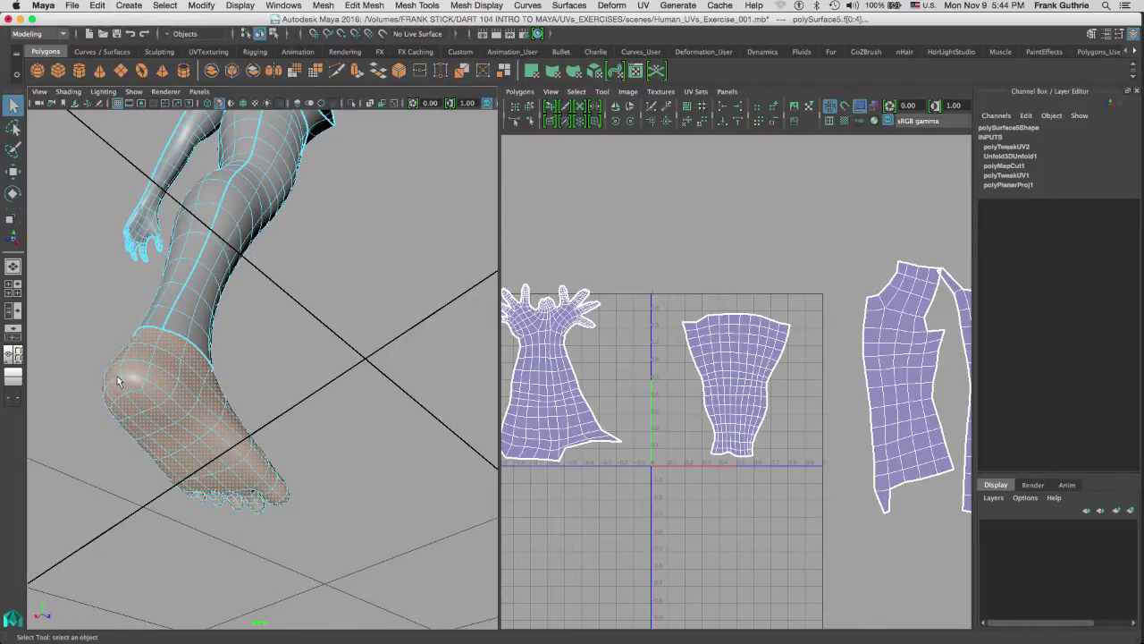
left_click_drag(295, 487, 223, 405, "alt")
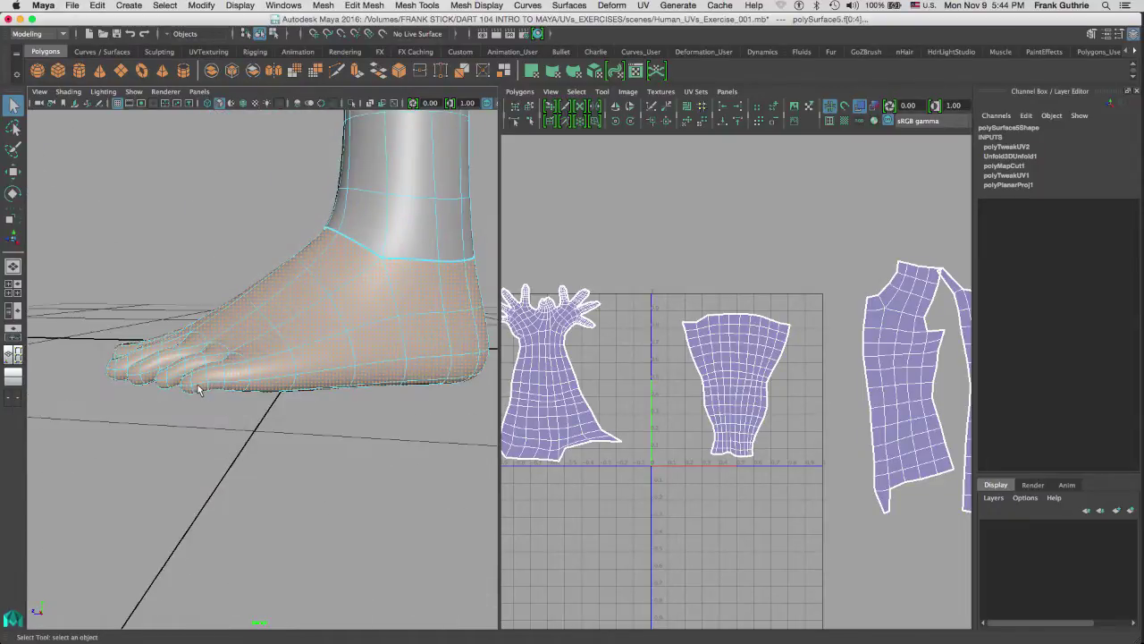
left_click_drag(471, 378, 265, 351, "alt")
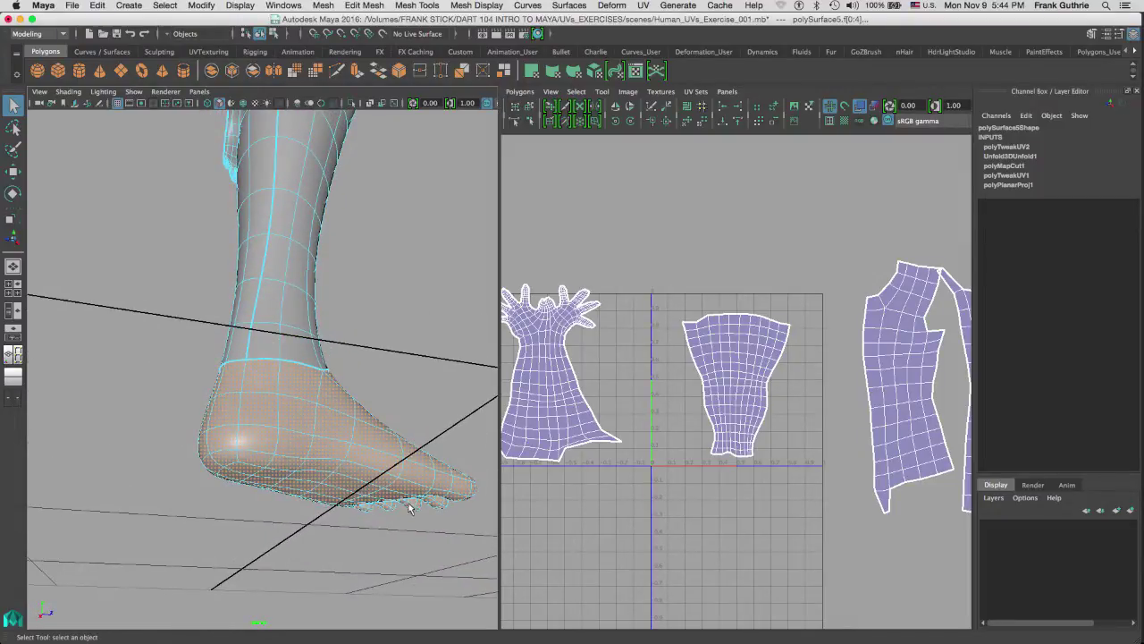
left_click_drag(243, 488, 244, 422, "alt")
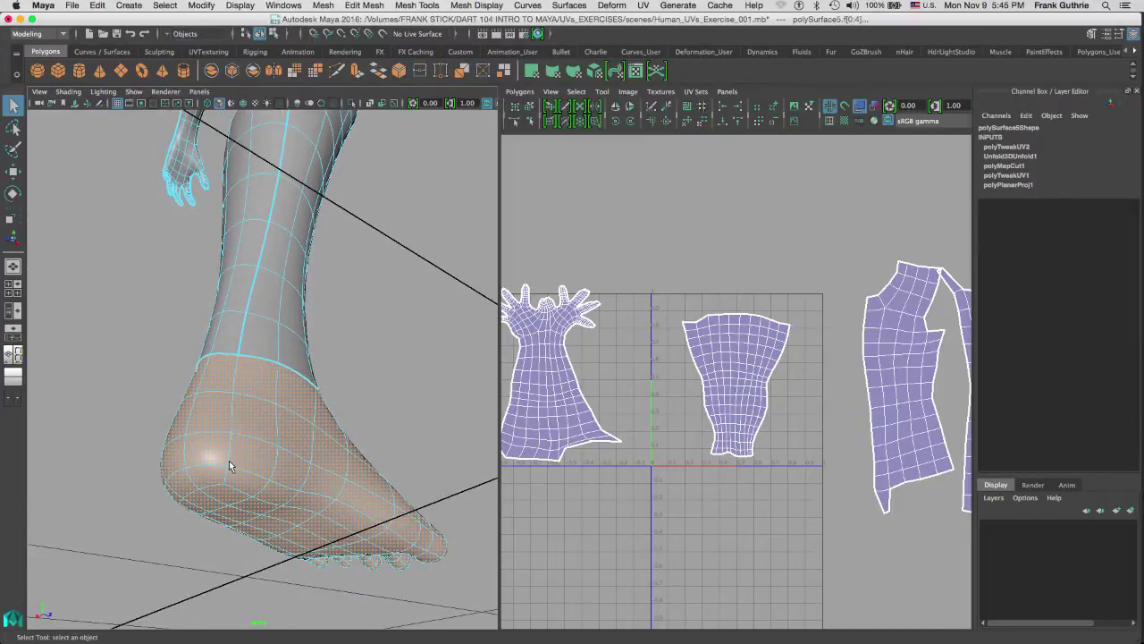
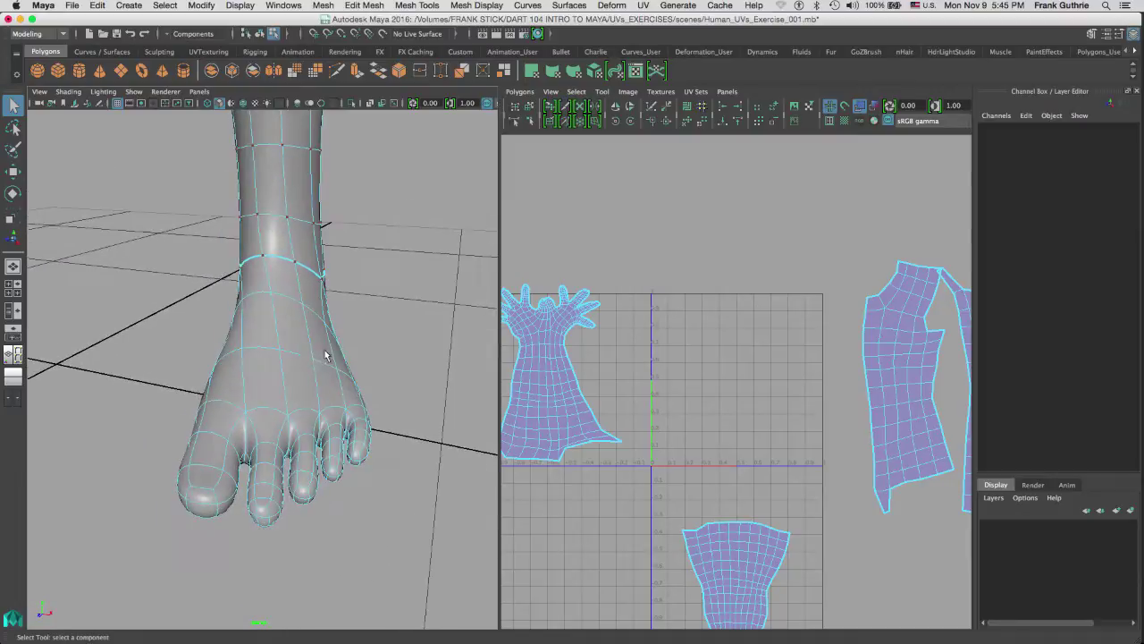
Apply a planar UV projection to the selected foot faces, projected from the Y axis and fitted to the bounding box
right_click_drag(313, 353, 375, 287)
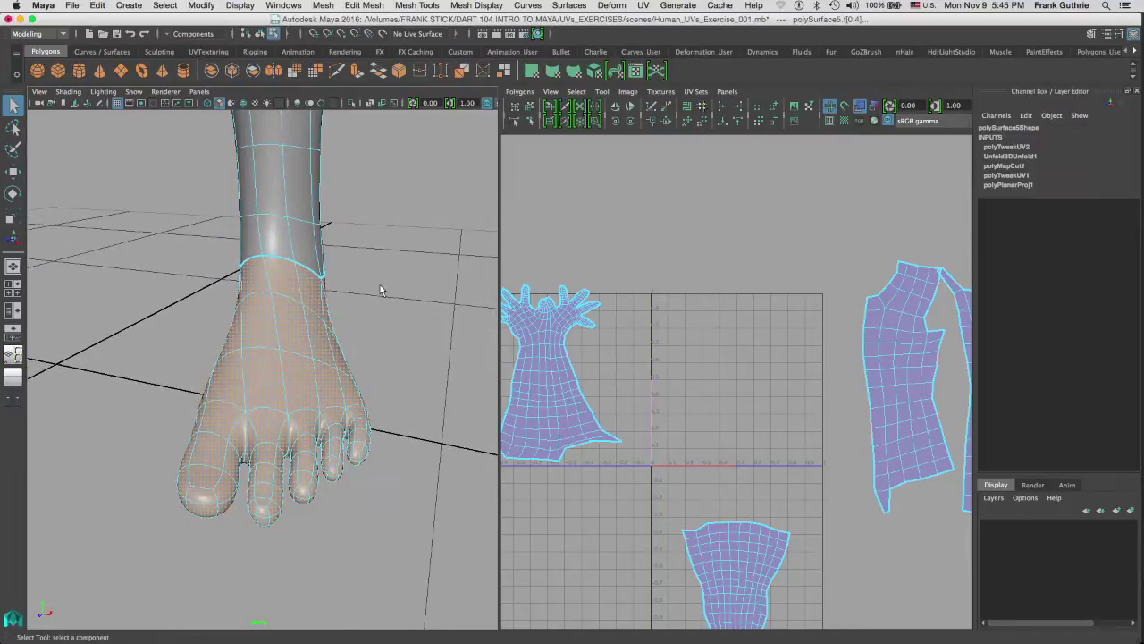
left_click_drag(380, 289, 473, 251, "alt")
left_click(643, 6)
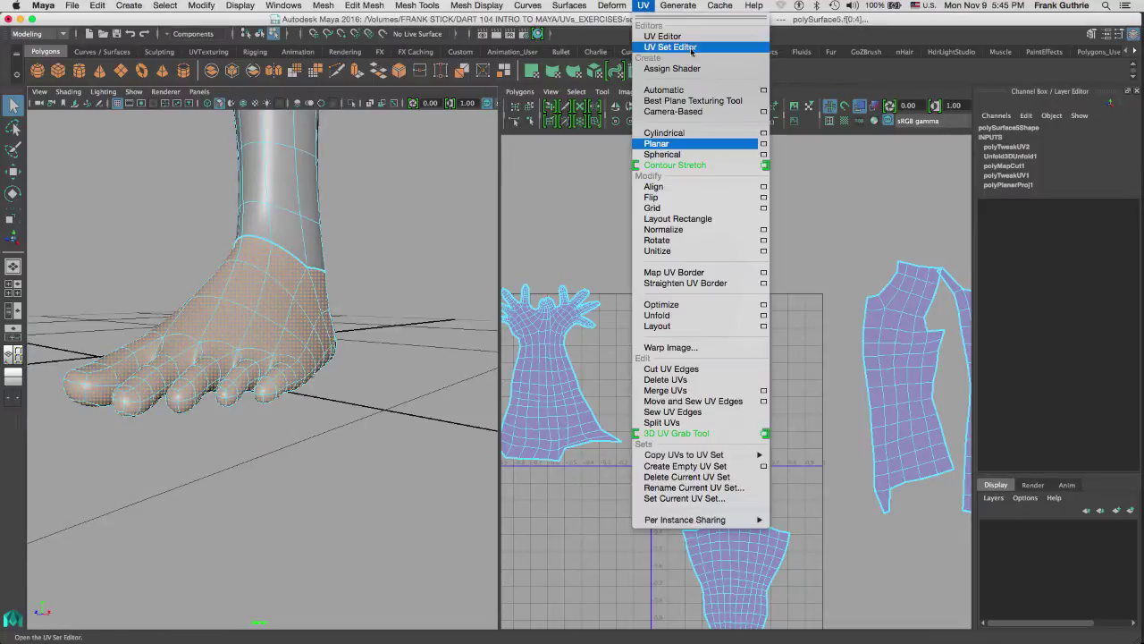
left_click(763, 144)
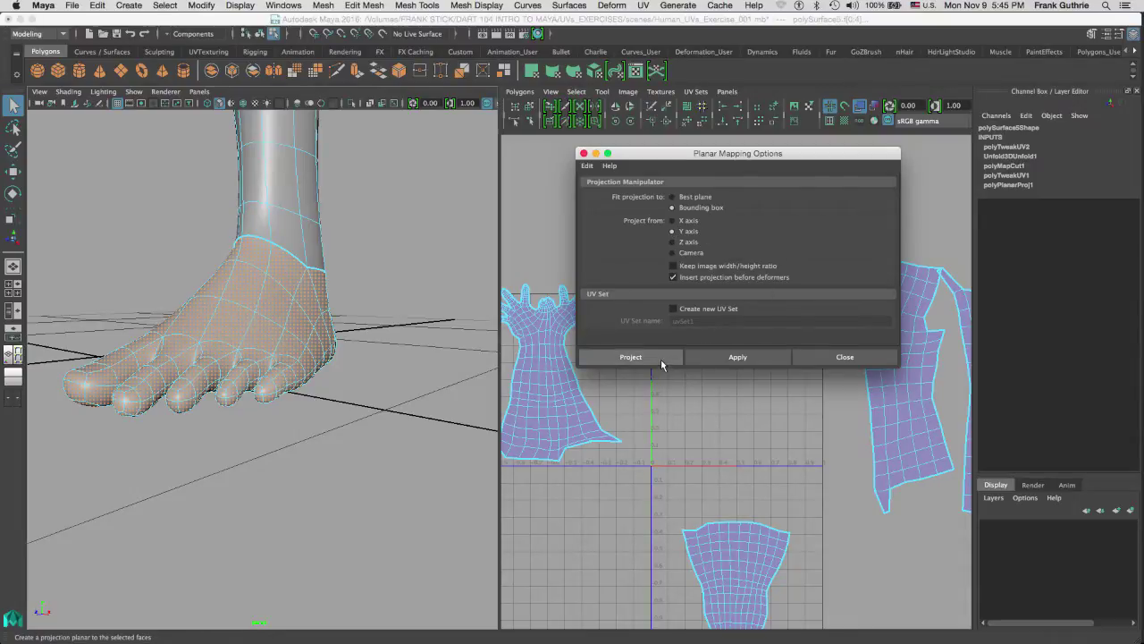
left_click(630, 357)
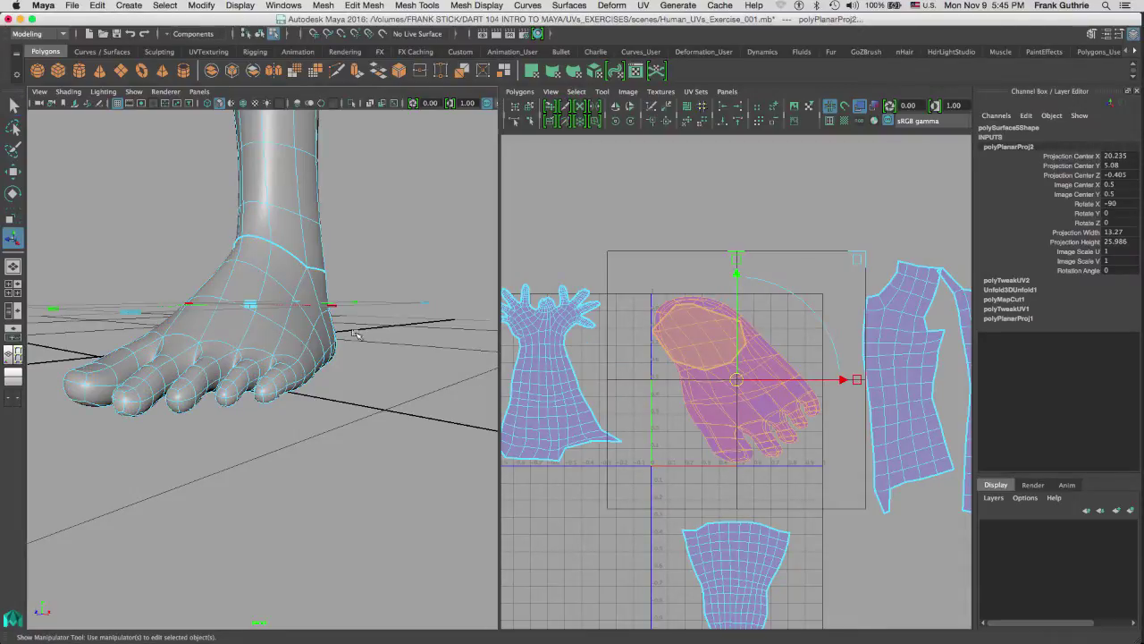
Enable the rotate handles of the foot's planar projection manipulator and undo a trial free rotation
left_click_drag(355, 334, 393, 389, "alt")
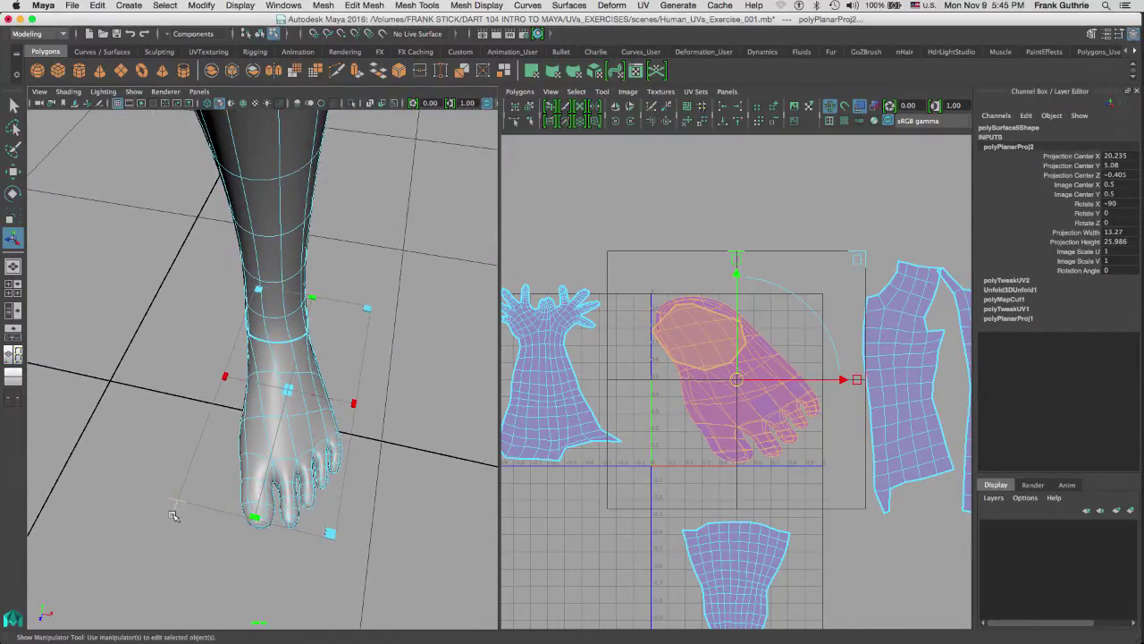
left_click(174, 513)
left_click_drag(185, 447, 207, 304, "alt")
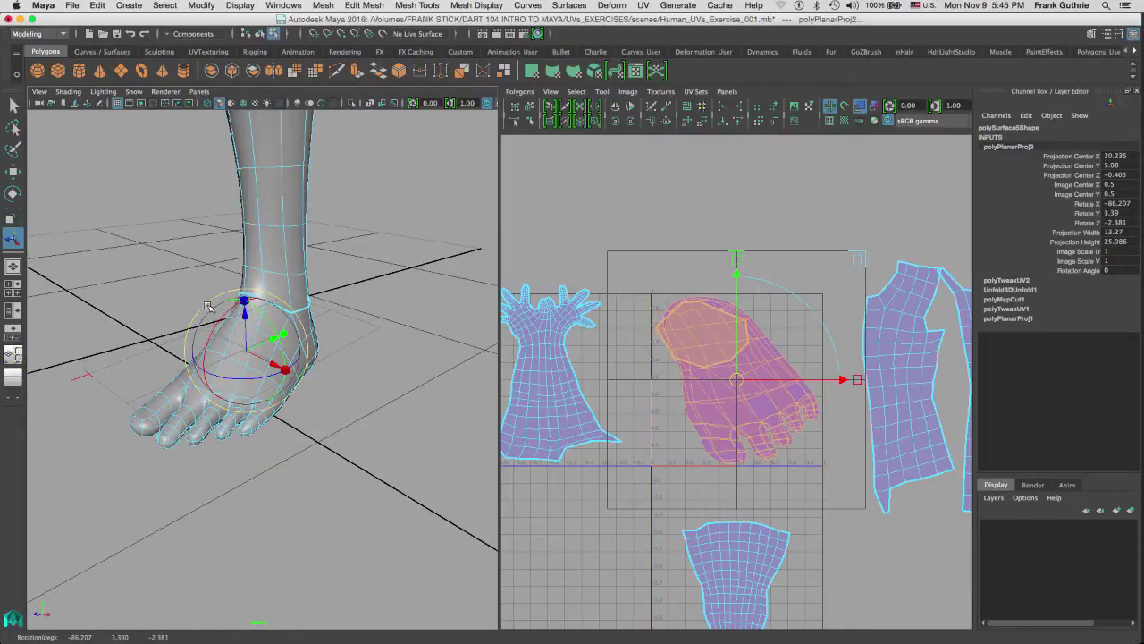
key("z")
In the bottom view, frame the foot and rotate the planar projection to about 18.5 degrees in Y so it follows the foot's length
left_click_drag(367, 298, 355, 322, "alt")
key("space")
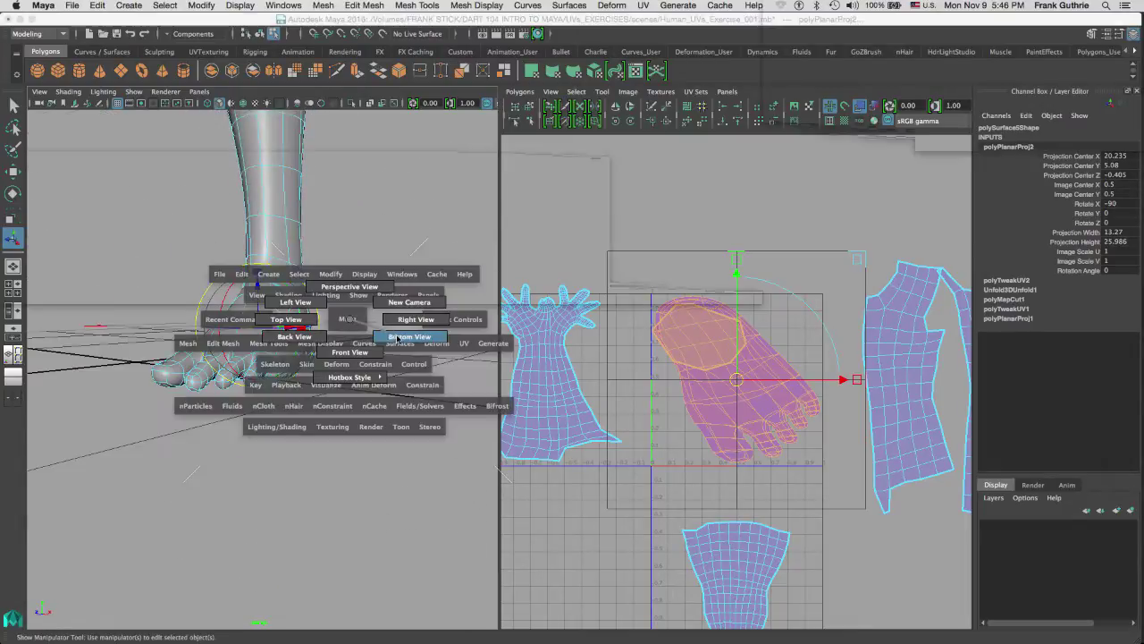
left_click(396, 338)
left_click(374, 337)
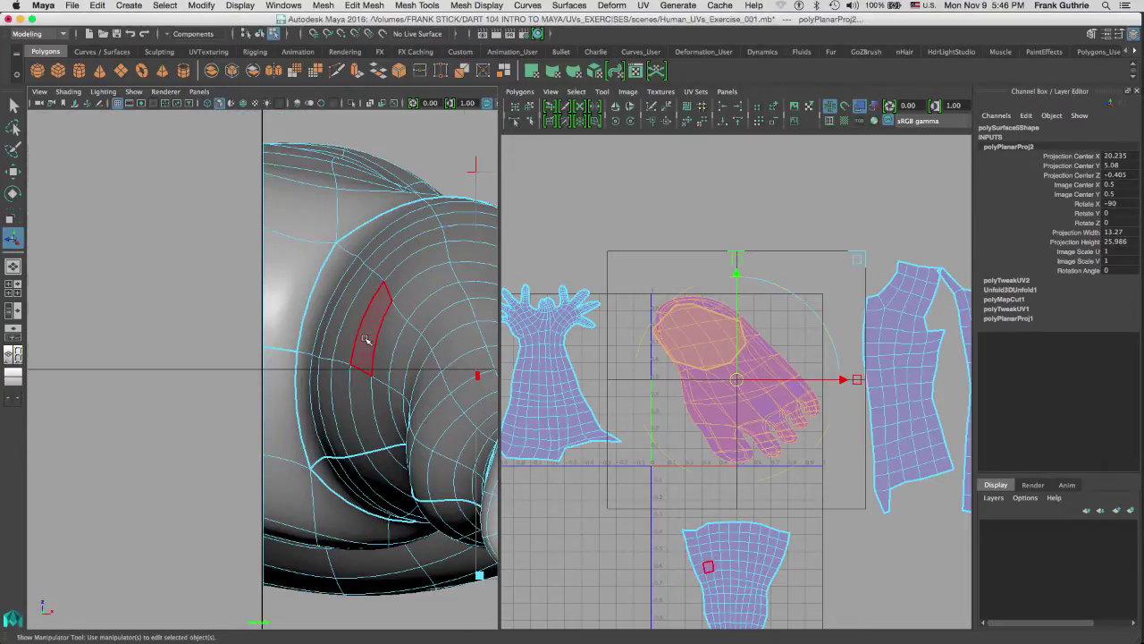
key("f")
mouse_move(313, 361)
left_mouse_down()
mouse_move(292, 360)
mouse_move(318, 372)
left_mouse_up()
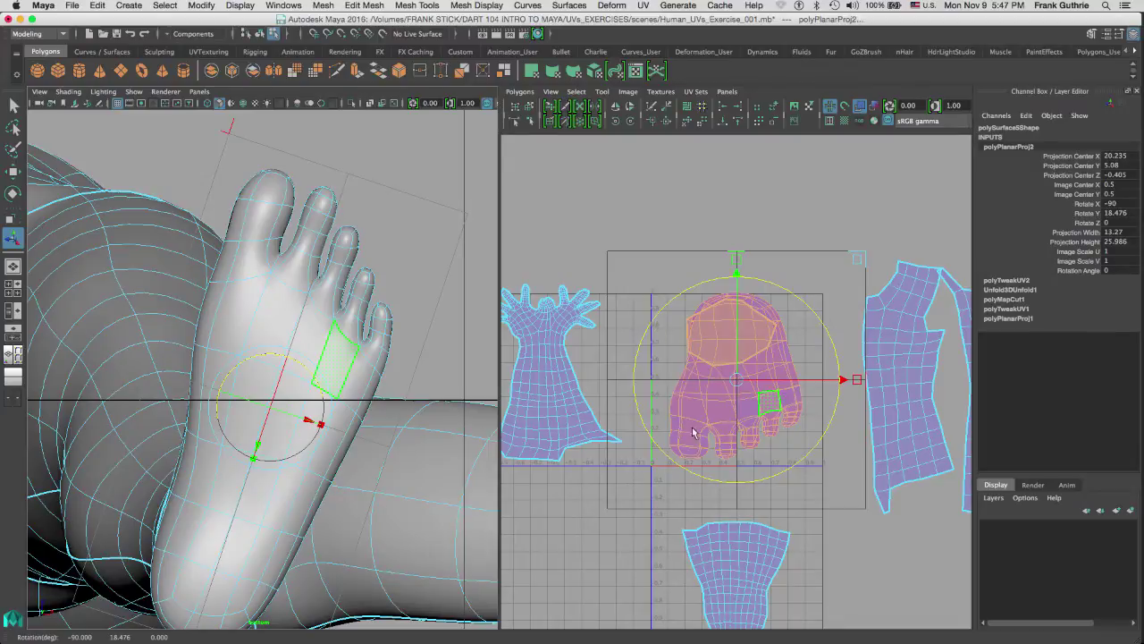
middle_click_drag(357, 288, 359, 233, "alt")
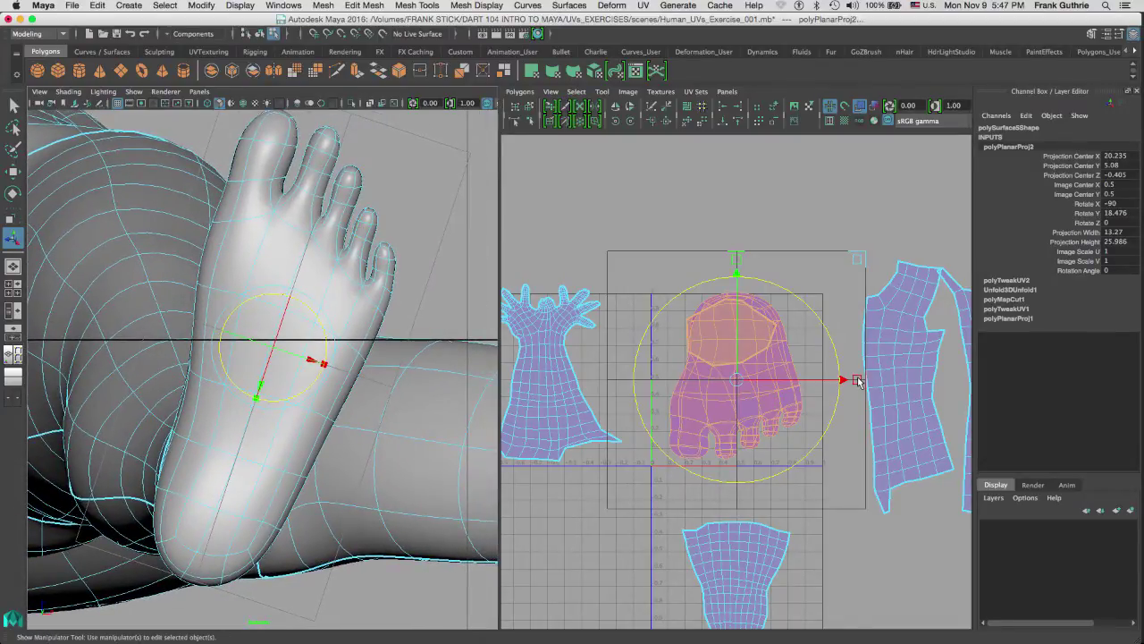
Show the checker texture and narrow the foot projection horizontally to an Image Scale U of about 0.487 so the checkers become square
key("6")
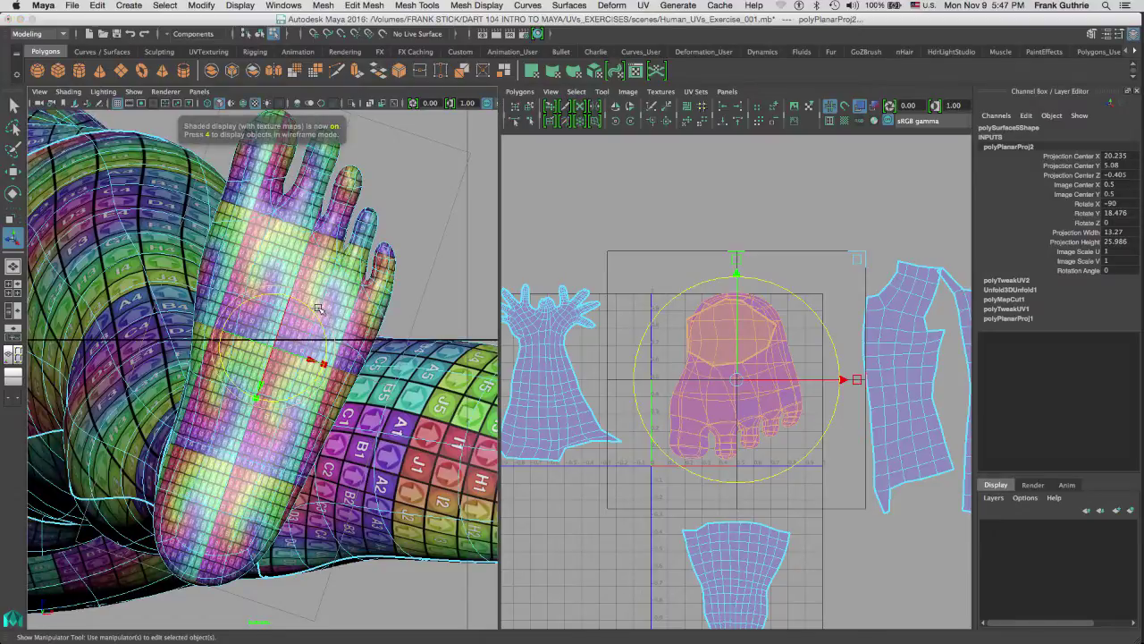
right_click_drag(320, 291, 608, 313, "alt")
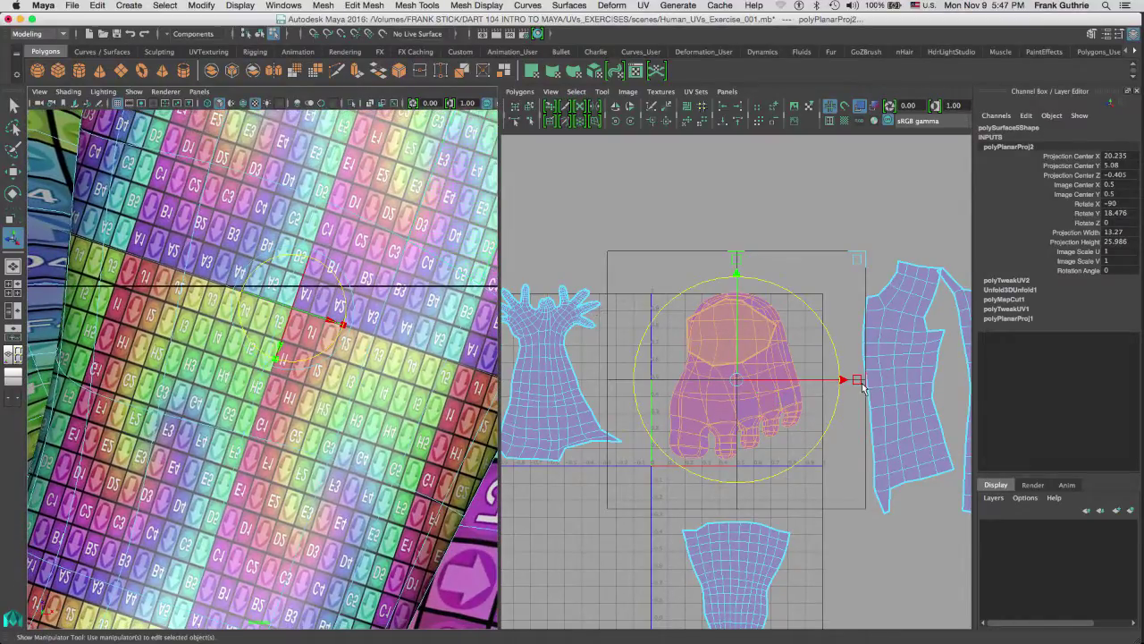
left_click_drag(858, 383, 795, 392)
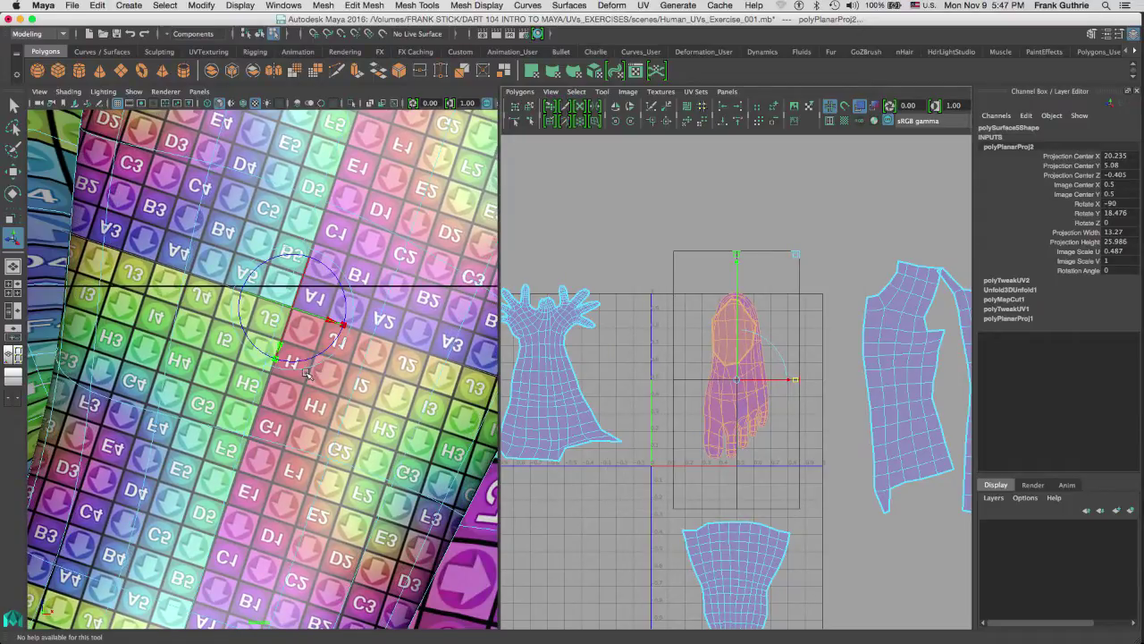
Return to the perspective view in untextured shaded display and clear the foot face selection to leave the projection manipulator
key("space")
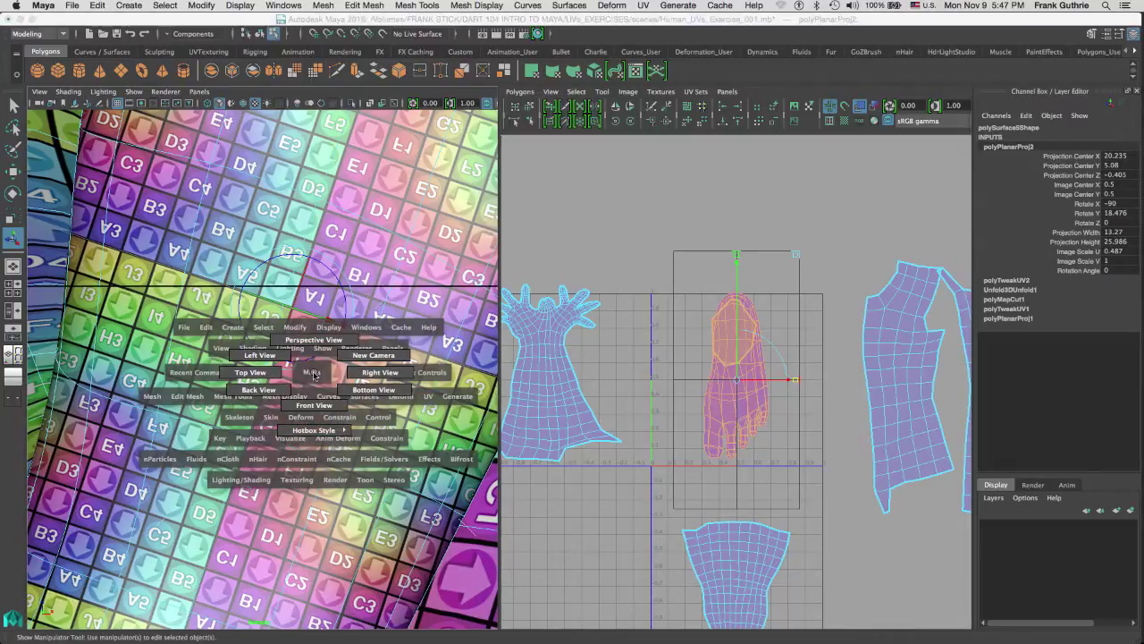
key("f")
left_click_drag(325, 346, 228, 330, "alt")
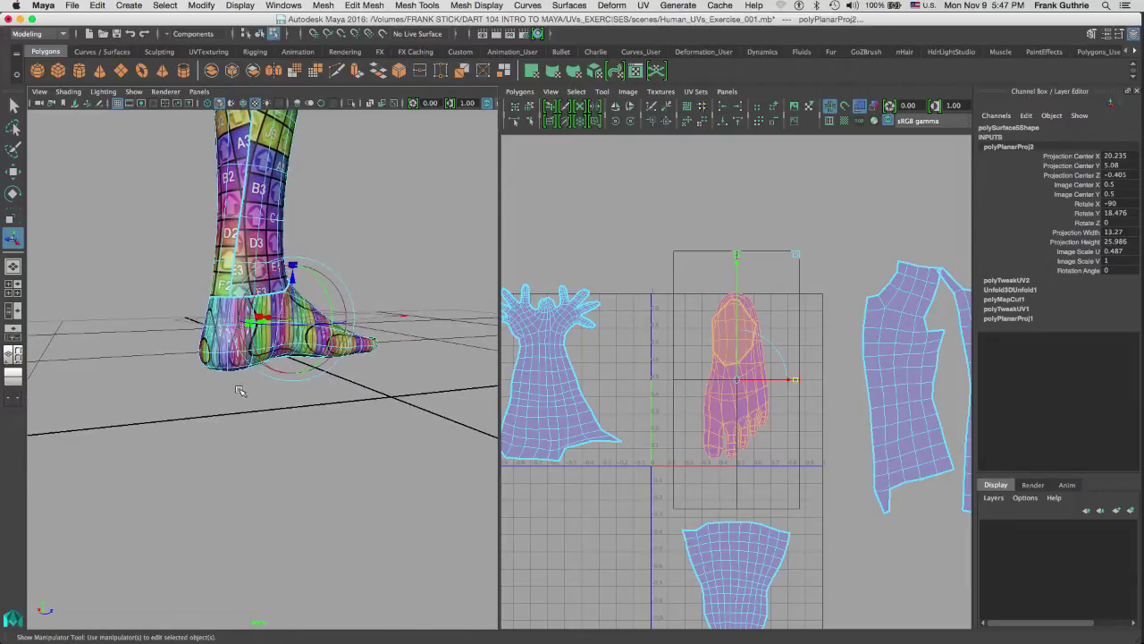
key("5")
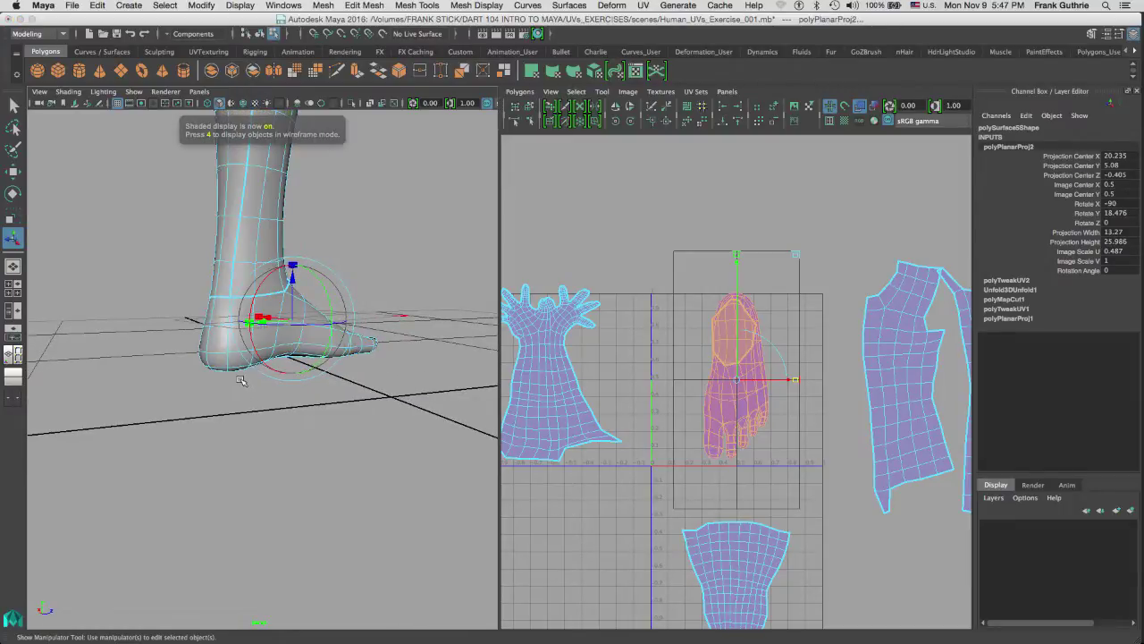
mouse_move(241, 389)
left_mouse_down("alt")
mouse_move(307, 396)
mouse_move(307, 307)
mouse_move(348, 347)
mouse_move(396, 340)
mouse_move(212, 261)
left_mouse_up("alt")
key("q")
left_click(309, 391)
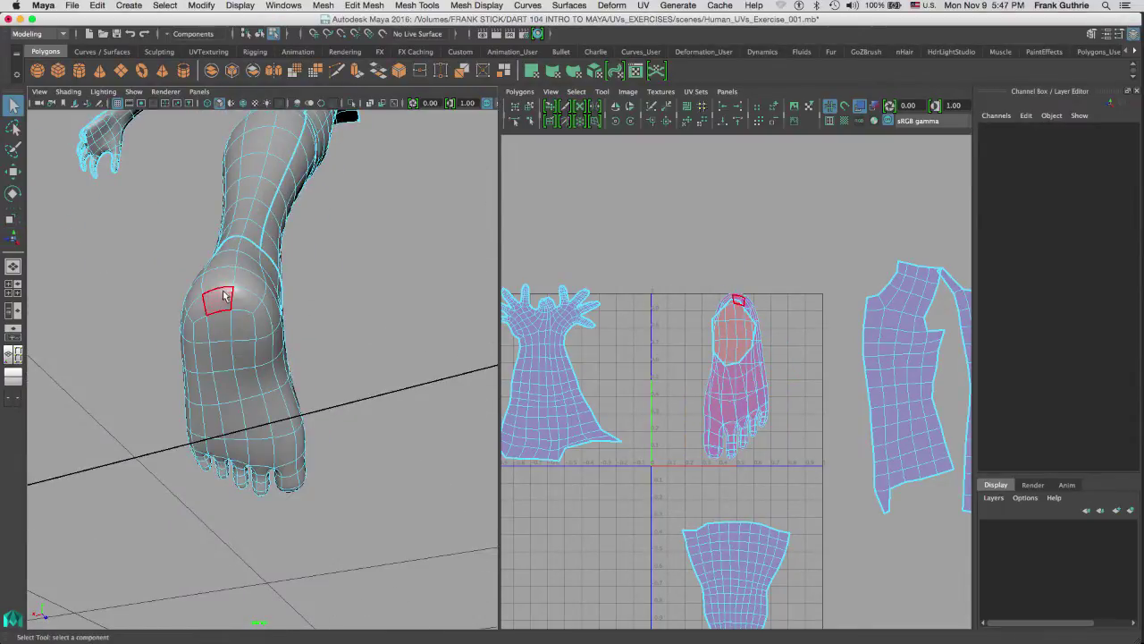
Switch to edge selection and select the edge loop that runs around the foot through the toes and heel
left_click_drag(237, 308, 246, 366, "alt")
right_click(222, 350)
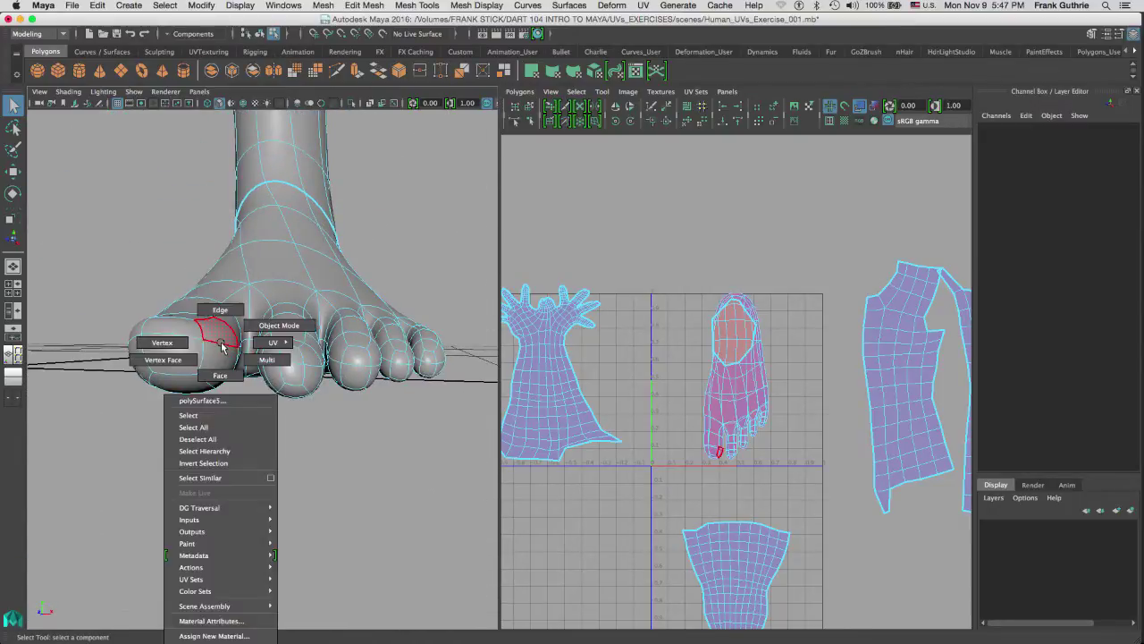
left_click(224, 333)
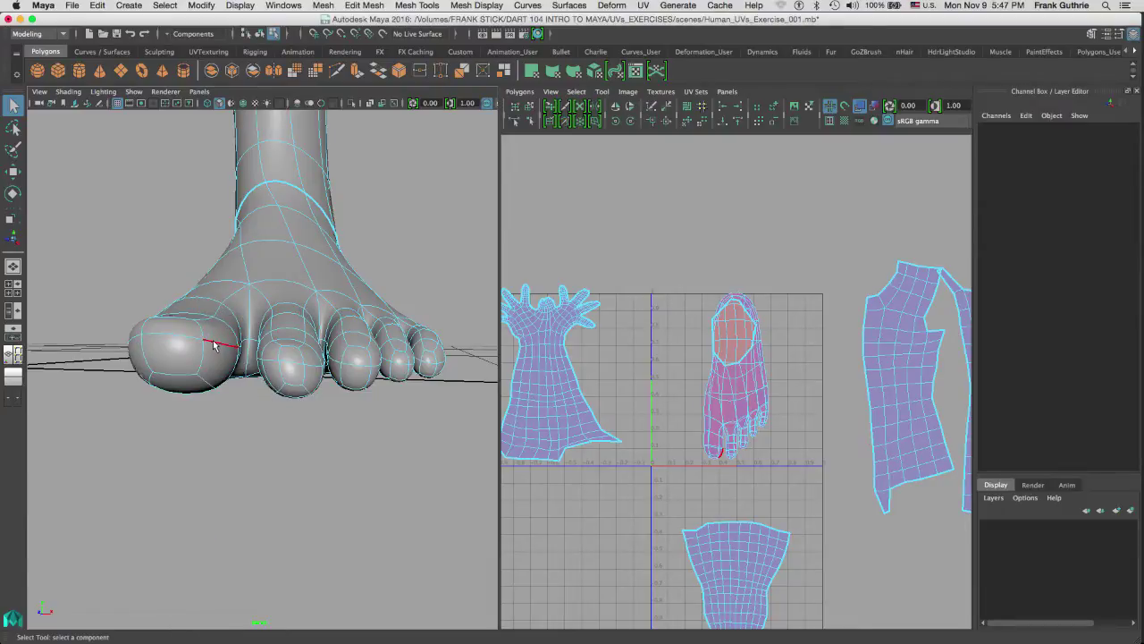
left_click(215, 346)
left_click_drag(188, 358, 313, 352, "alt")
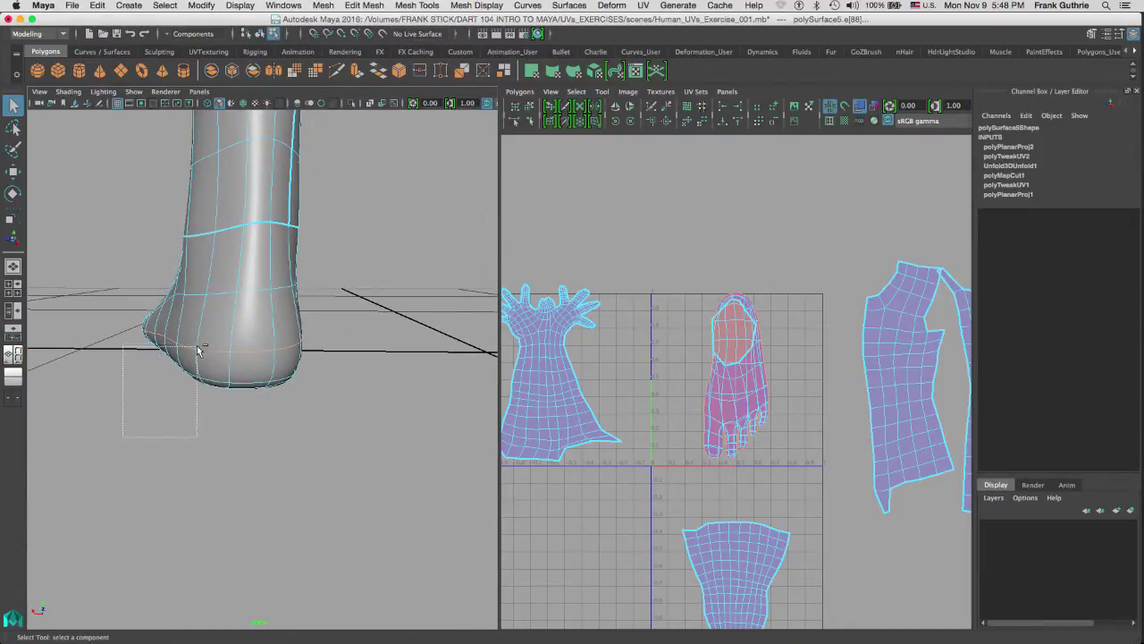
Deselect the loop edges along the outer side of the foot so the sole stays attached there, and check the remaining selection
left_click_drag(198, 351, 199, 351)
left_click_drag(198, 351, 288, 268, "alt")
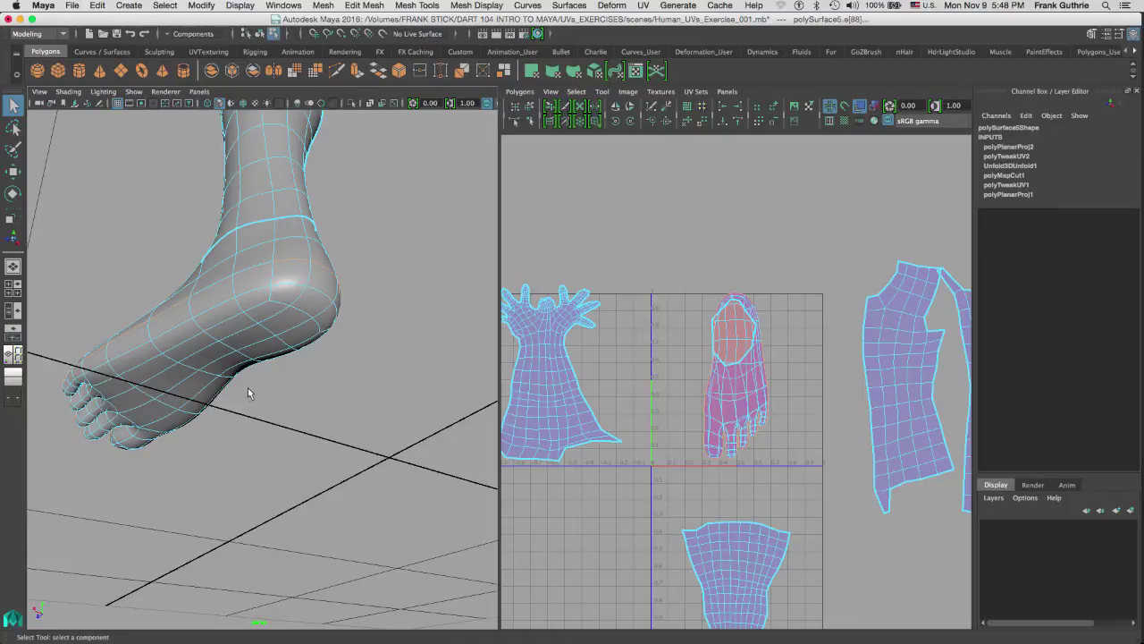
left_click_drag(250, 396, 275, 500, "alt")
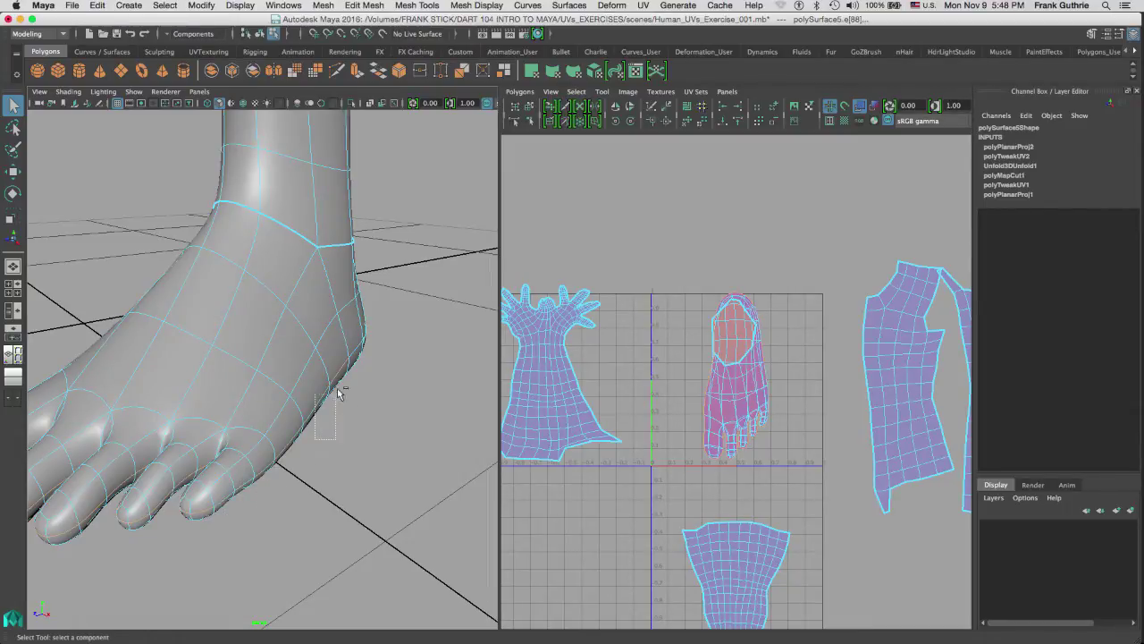
left_click_drag(328, 445, 332, 367, "alt")
left_click(321, 413)
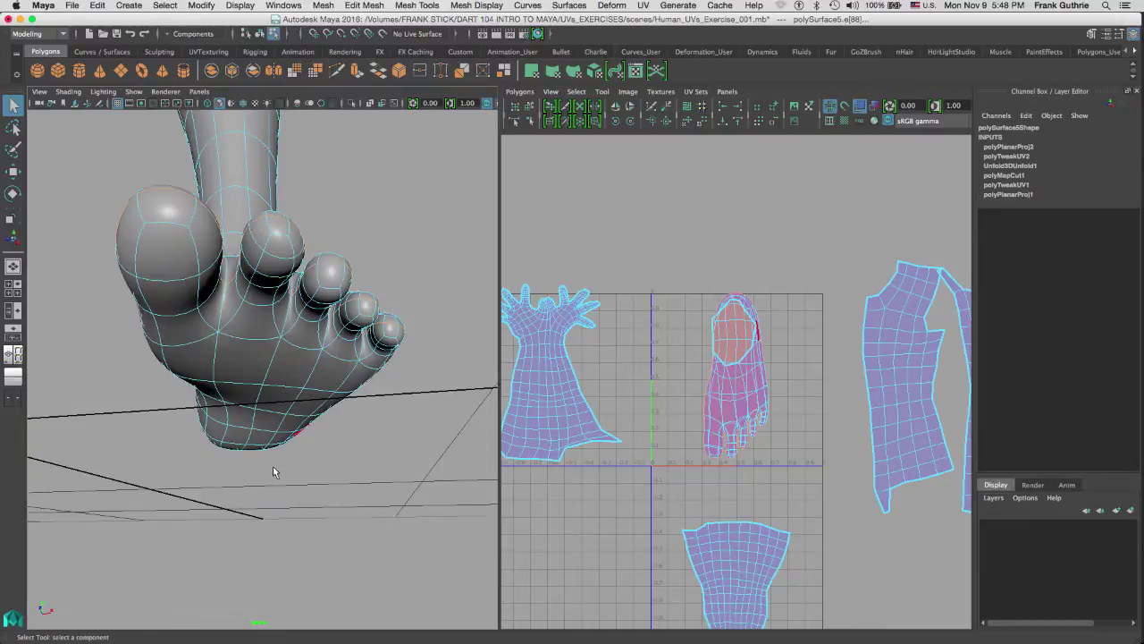
left_click_drag(273, 472, 304, 434, "alt")
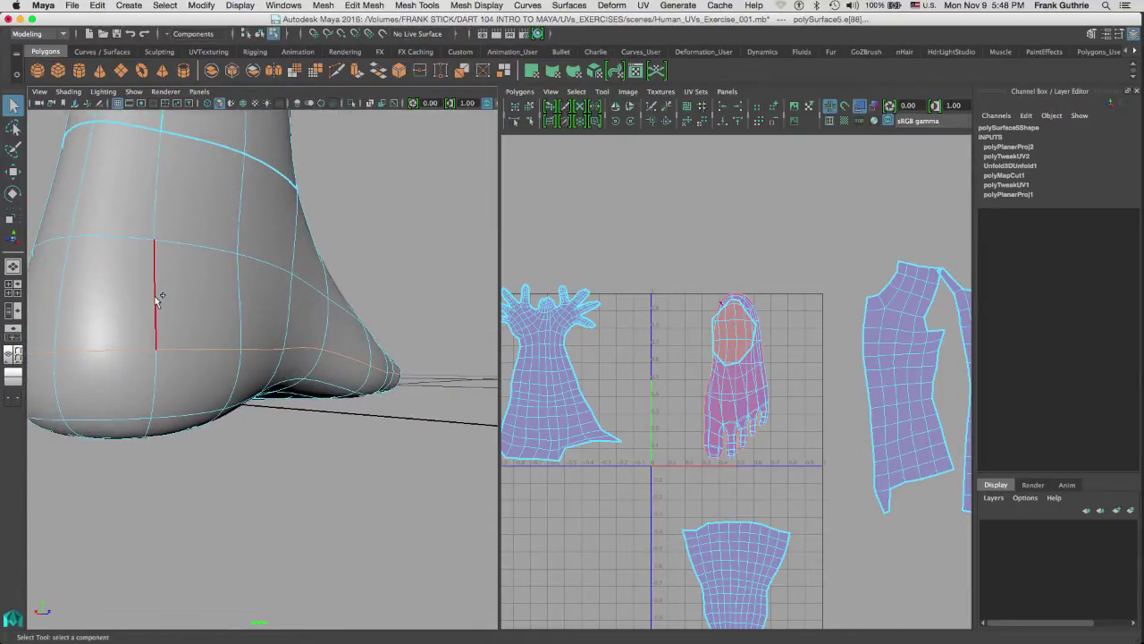
Add the two vertical edges from the loop on the inner heel up to the ankle seam and cut the UVs along the selected edges
left_click(157, 291, "shift")
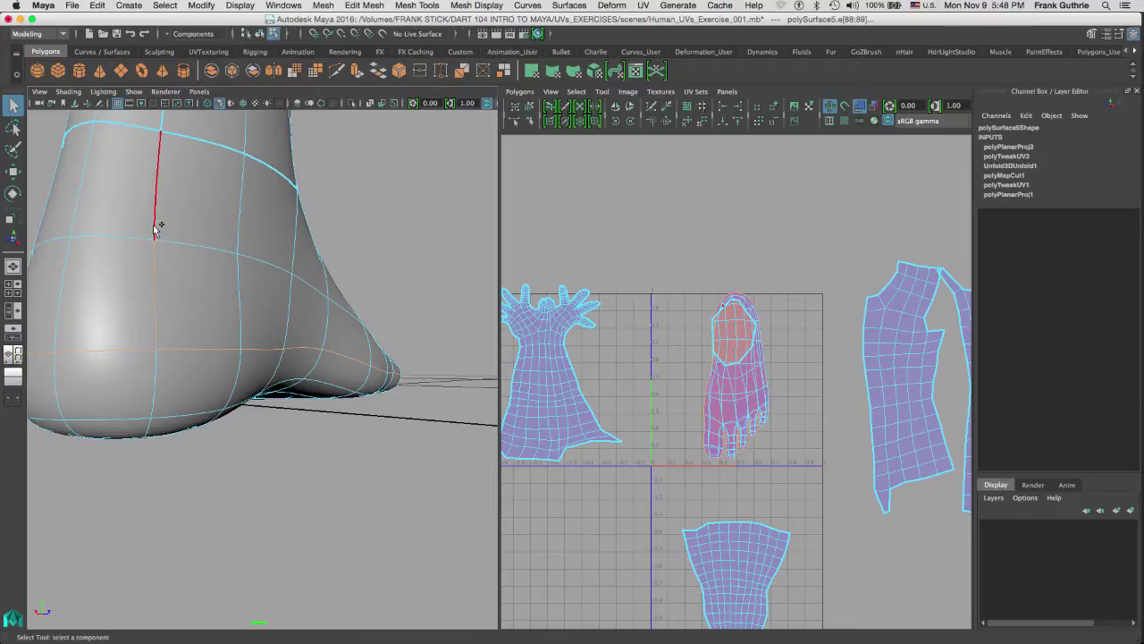
left_click(156, 224, "shift")
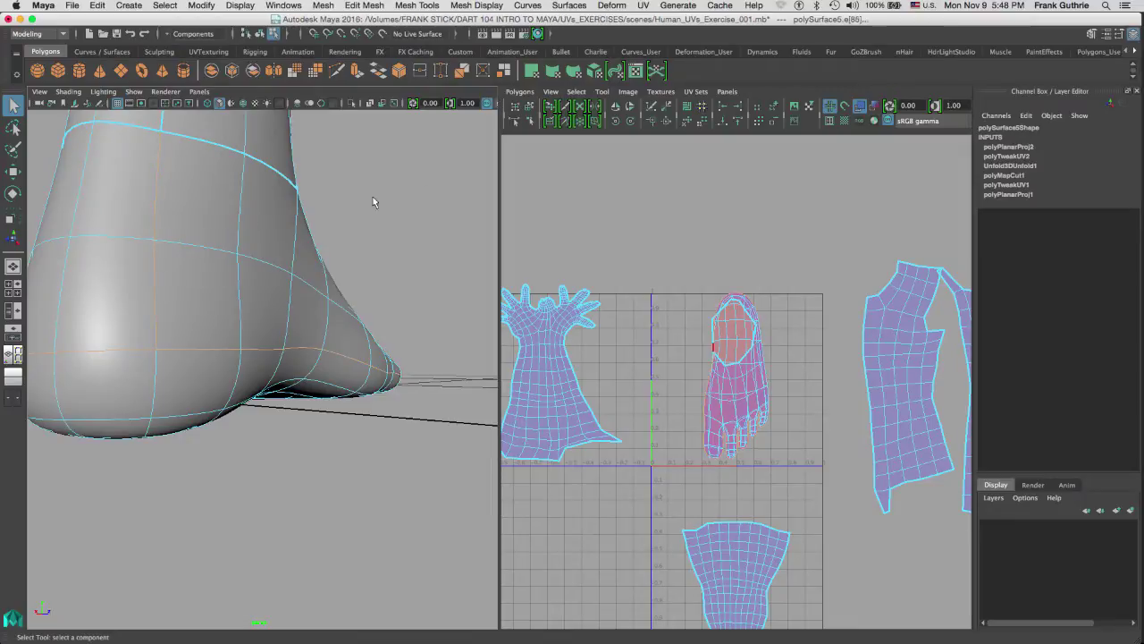
left_click(652, 108)
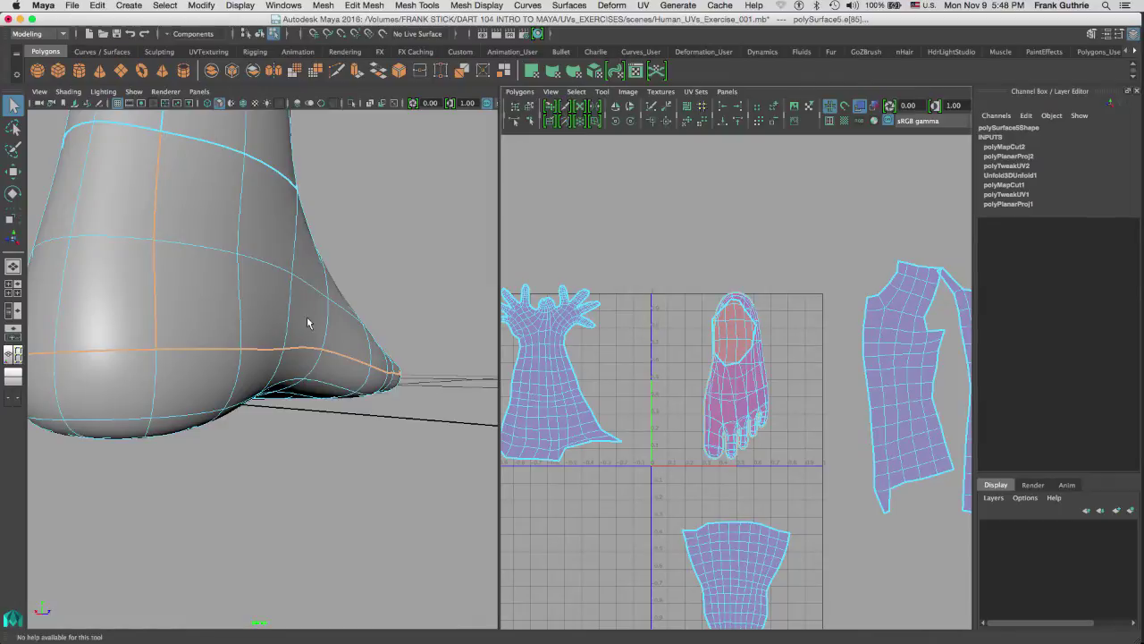
Return to object mode and examine the new foot seam around the toes, outer side, sole and heel
right_click_drag(307, 322, 357, 309)
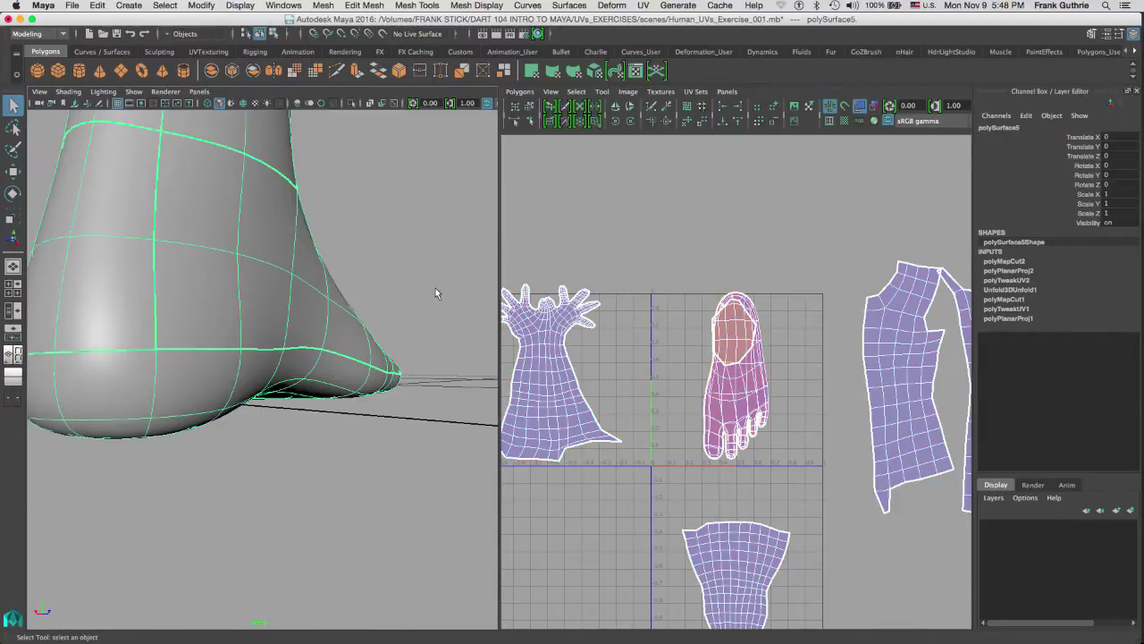
left_click(435, 293)
left_click_drag(435, 293, 243, 471, "alt")
left_click(364, 338)
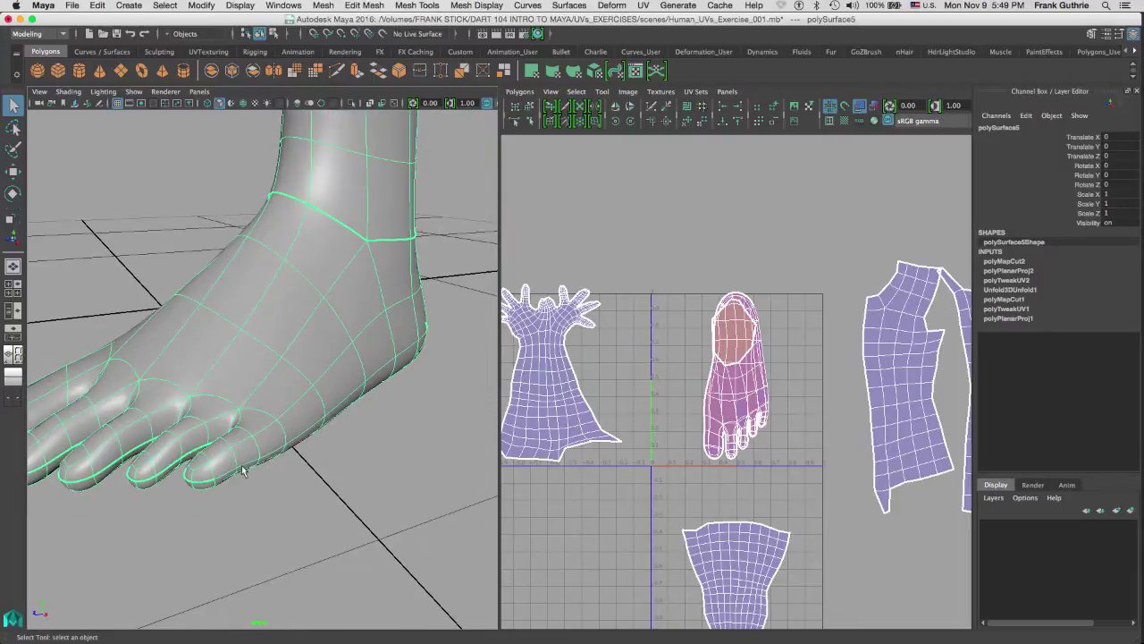
left_click_drag(306, 438, 283, 401, "alt")
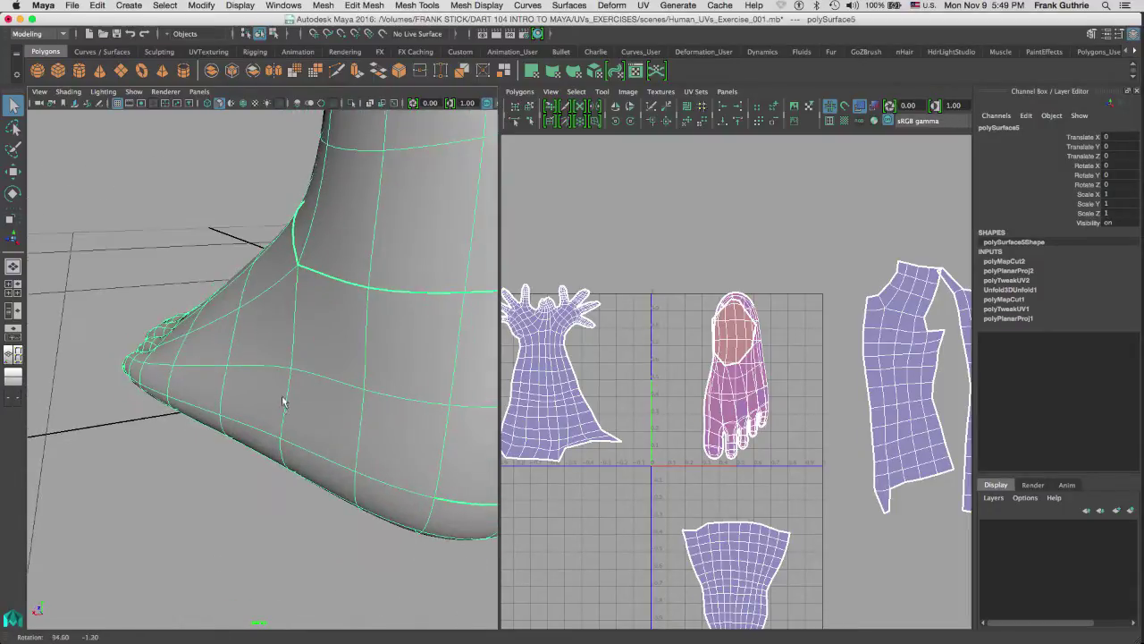
left_click_drag(418, 487, 179, 342, "alt")
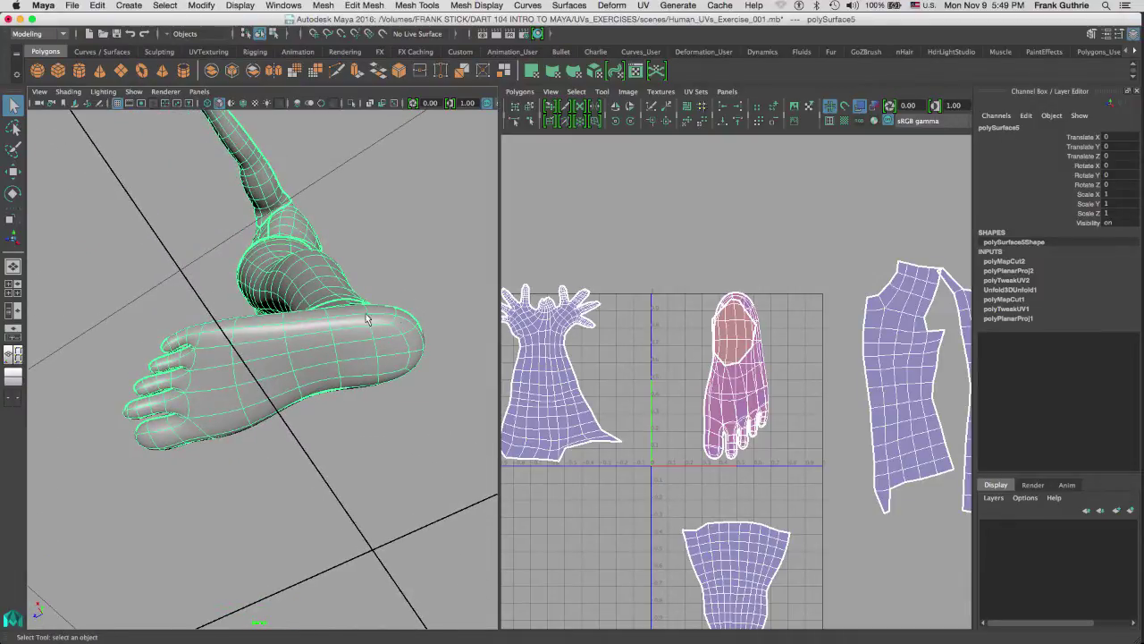
left_click_drag(367, 319, 363, 367, "alt")
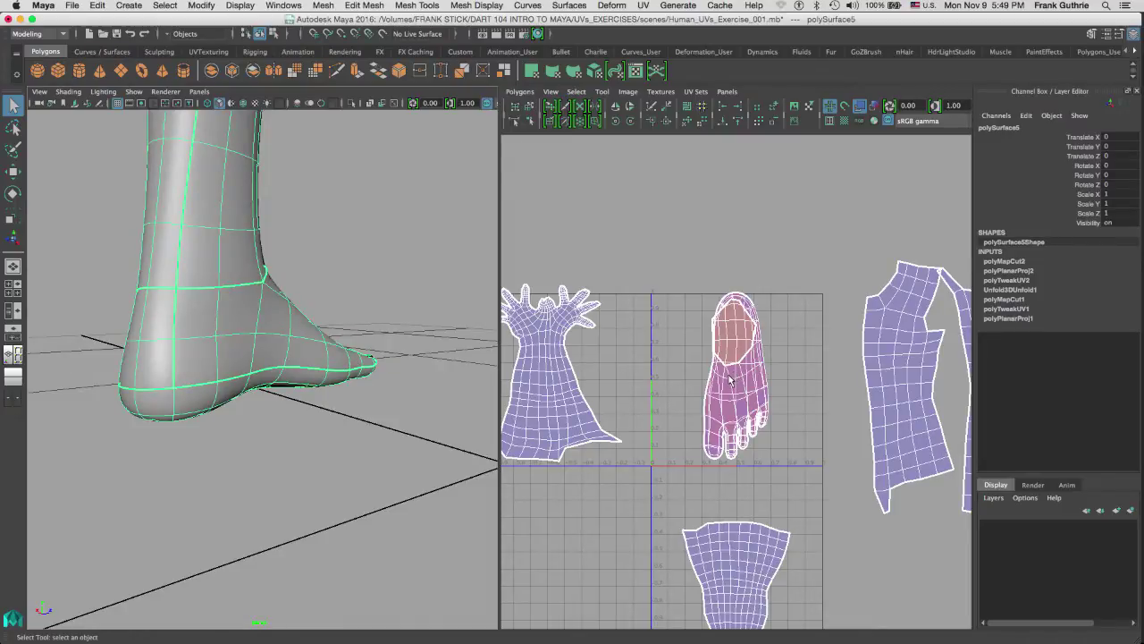
Select all UVs of the foot shell in the UV Editor and unfold them
right_click_drag(731, 380, 773, 373)
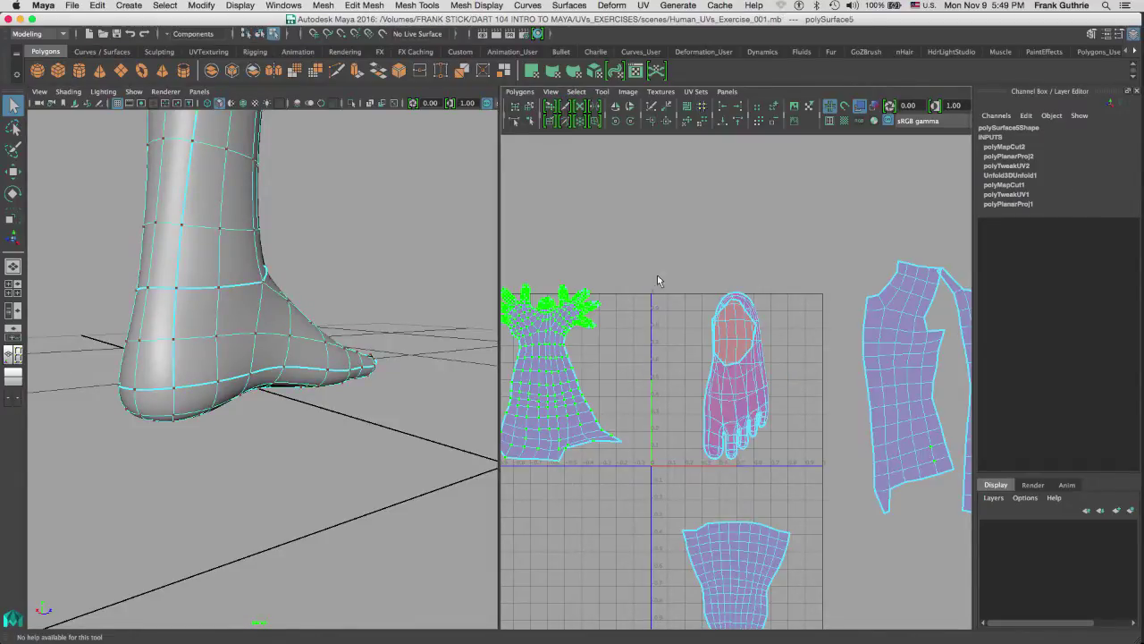
left_click_drag(660, 264, 809, 485)
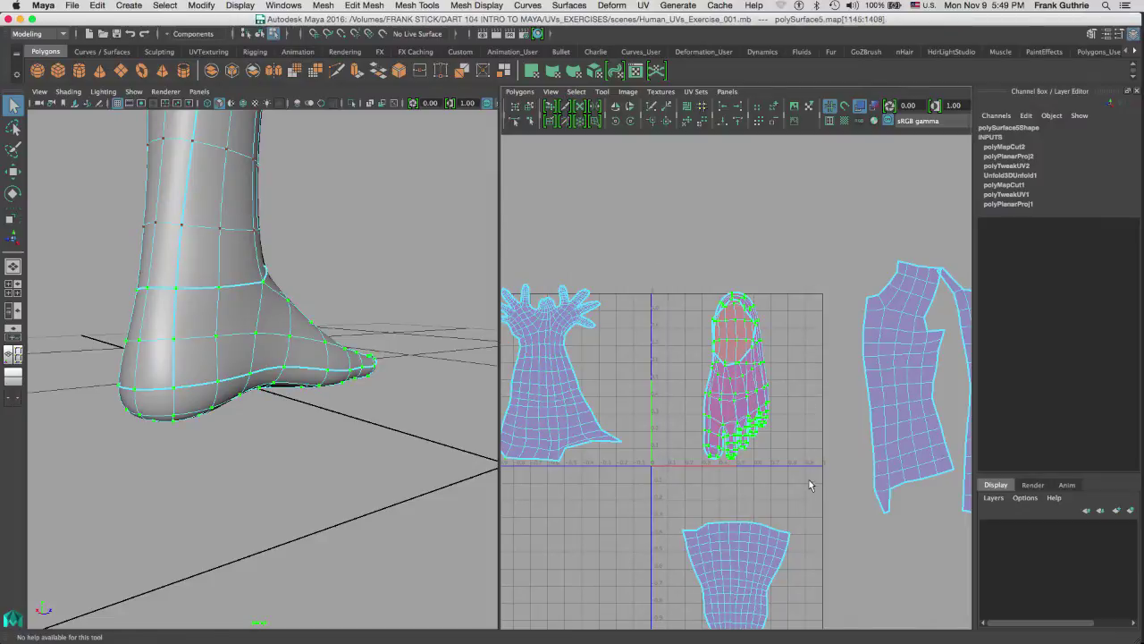
left_click(520, 92)
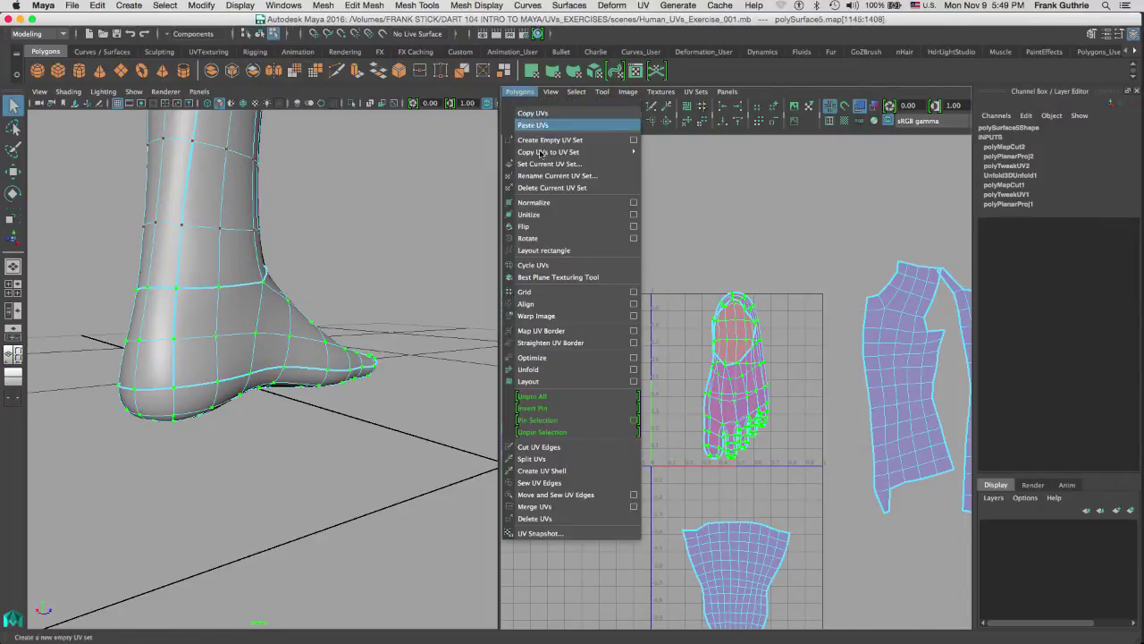
left_click(566, 369)
right_click_drag(783, 368, 674, 338, "alt")
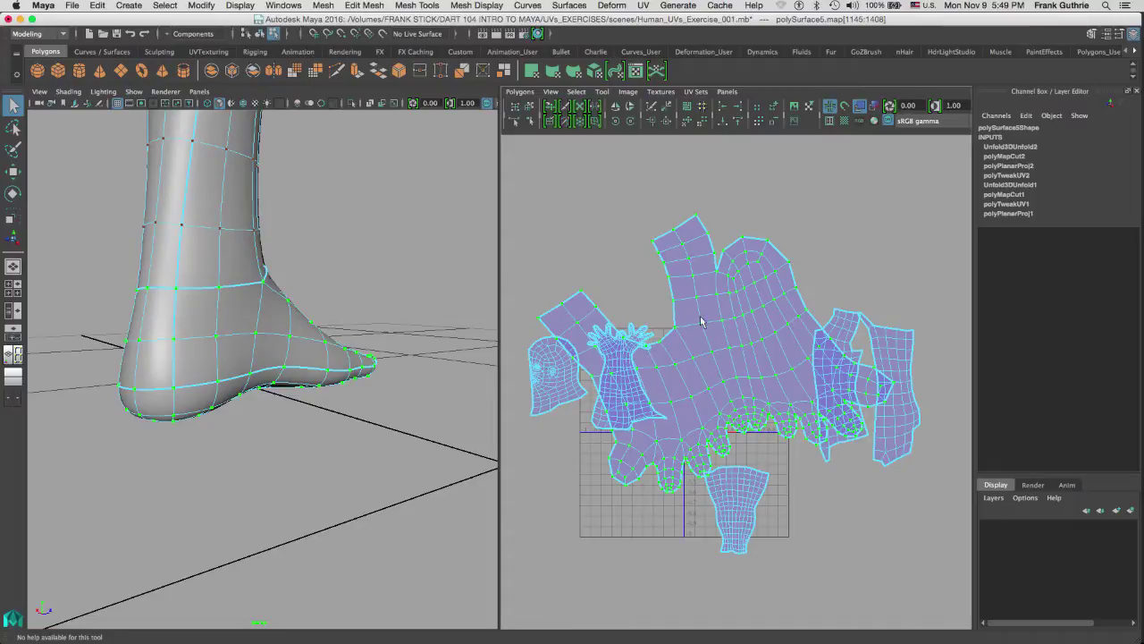
Move the unfolded foot shell down and away from the head, arm and torso shells
key("w")
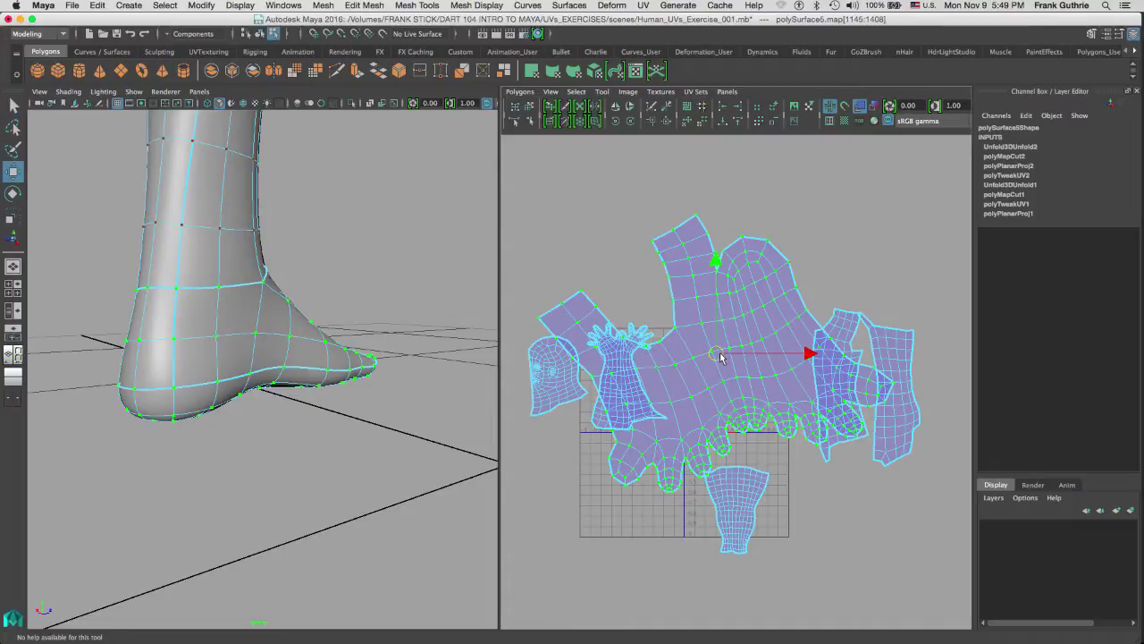
left_click_drag(721, 356, 805, 550)
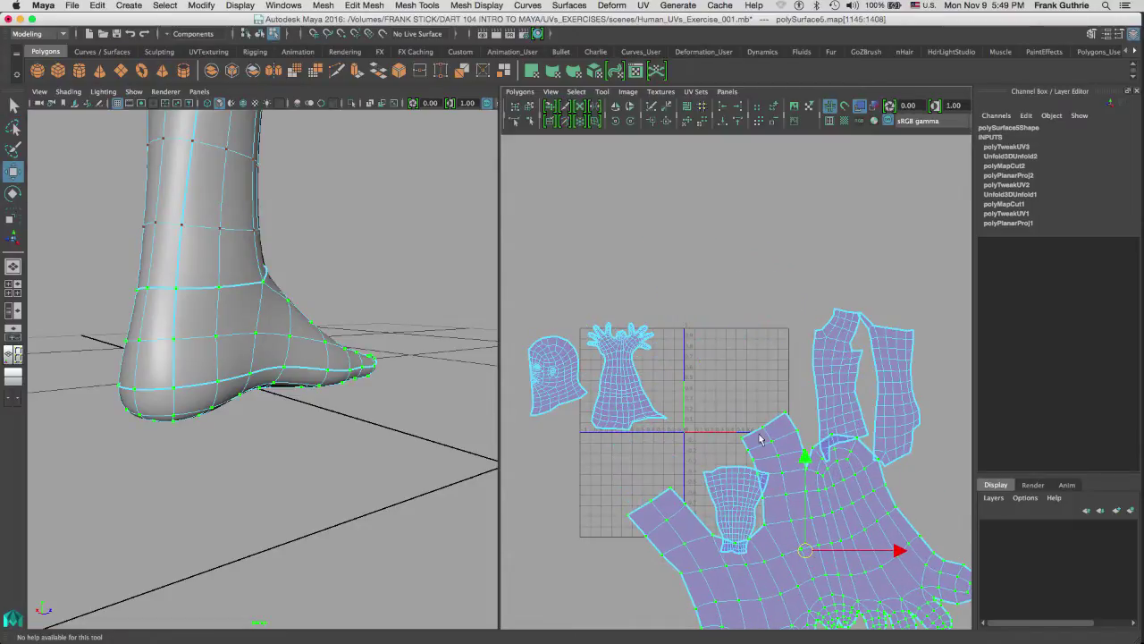
middle_click_drag(760, 438, 764, 171, "alt")
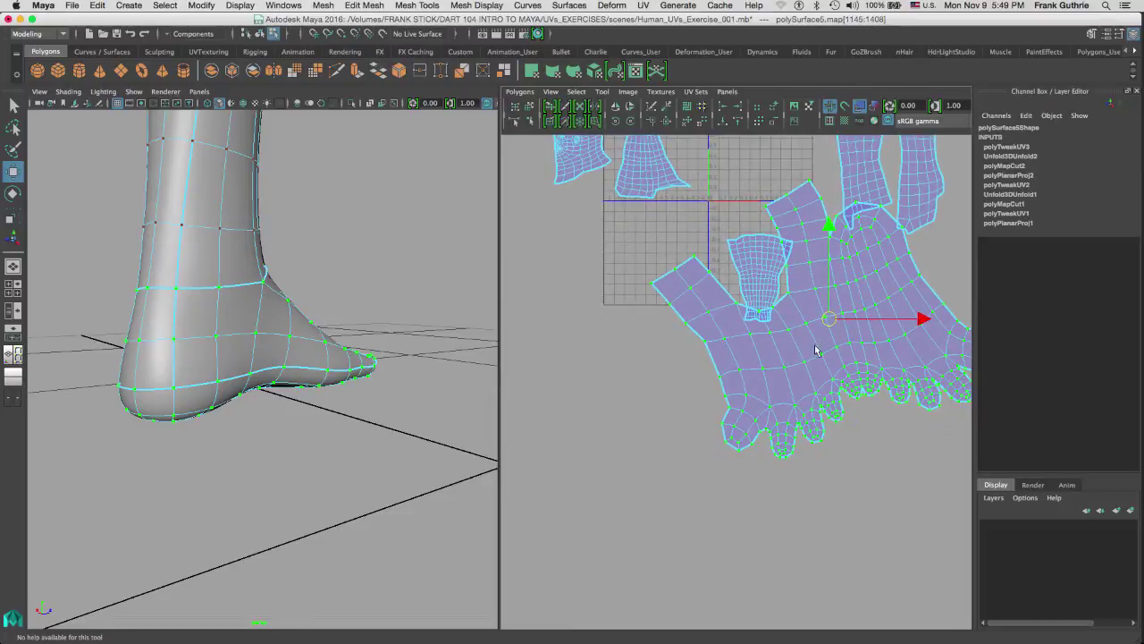
Move the foot shell clear of the torso shells, scale it down and rotate it so the ankle opening faces the leg shell
left_click_drag(828, 319, 791, 374)
key("f")
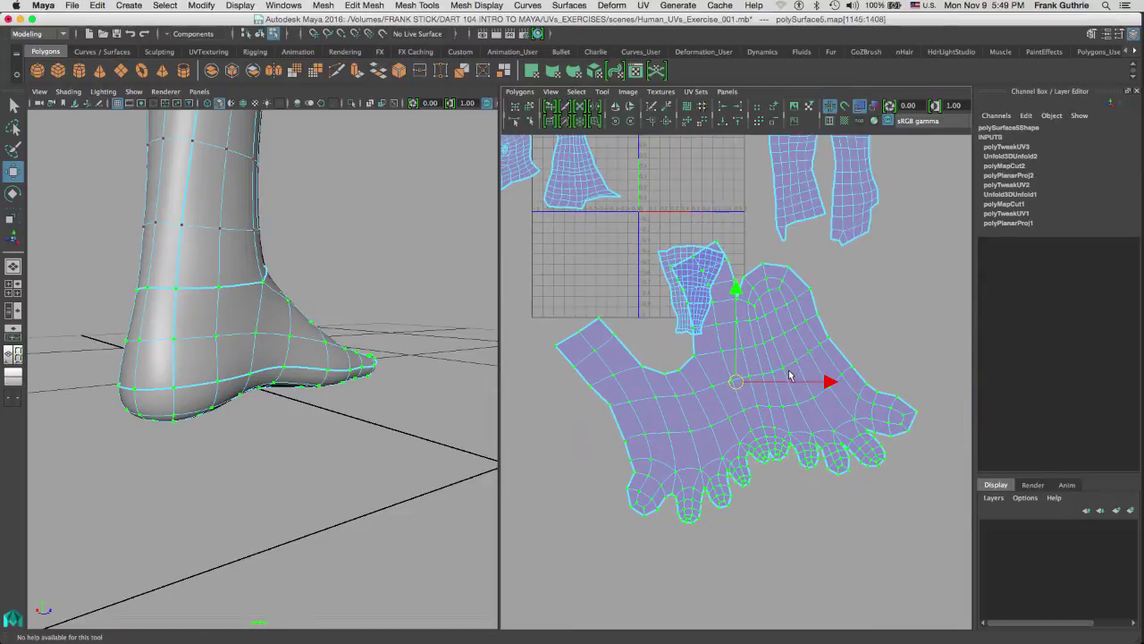
key("space")
mouse_move(546, 342)
middle_mouse_down("alt")
mouse_move(590, 327)
mouse_move(564, 350)
middle_mouse_up("alt")
key("r")
left_click_drag(521, 409, 454, 393)
key("e")
left_click_drag(542, 322, 574, 346)
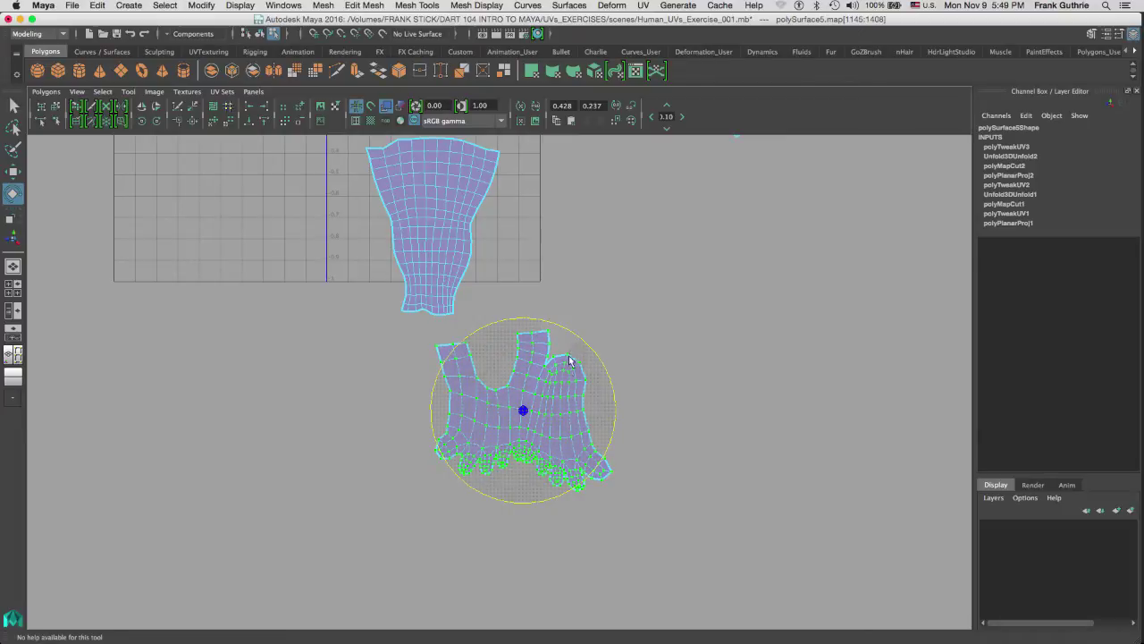
Position the foot shell just below the leg shell, leaving a small gap between the leg's lower border and the ankle opening
key("w")
left_click_drag(514, 407, 463, 383)
scroll(463, 383, "up", 3)
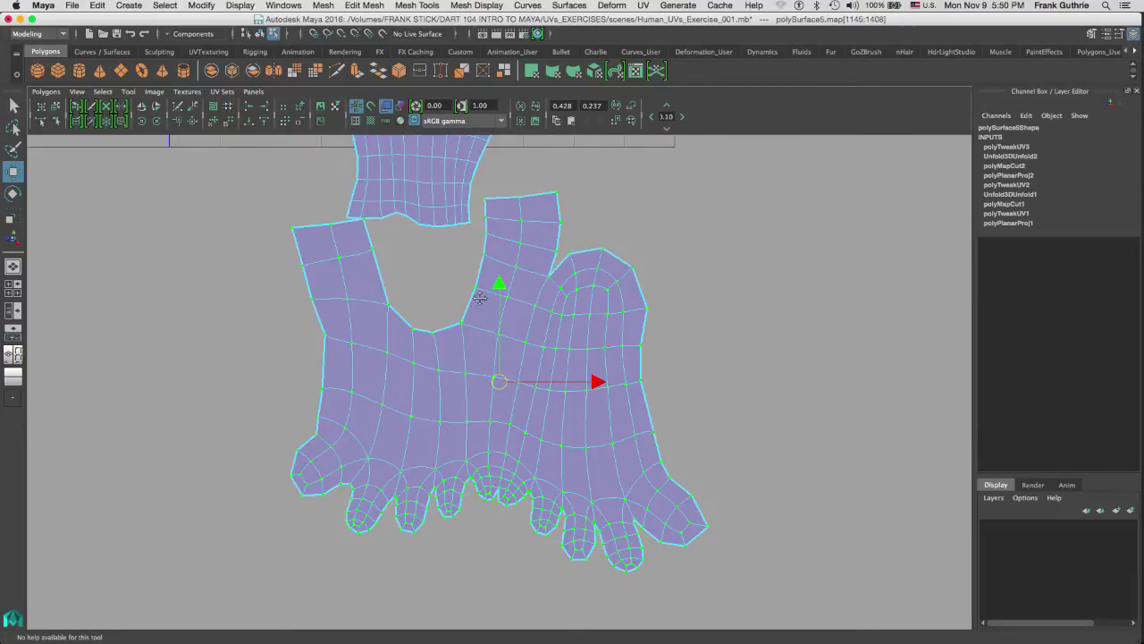
middle_click_drag(480, 298, 460, 416, "alt")
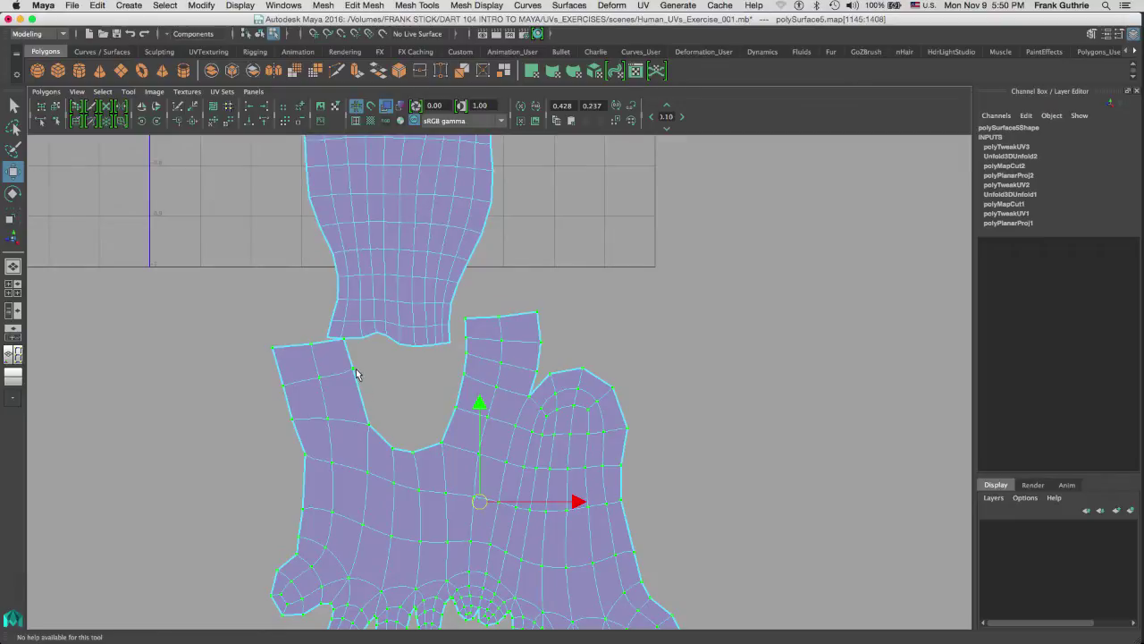
mouse_move(352, 362)
right_mouse_down()
mouse_move(357, 341)
mouse_move(353, 356)
right_mouse_up()
middle_click_drag(409, 339, 467, 319, "alt")
right_click_drag(468, 319, 648, 497, "alt")
left_click_drag(616, 510, 593, 524)
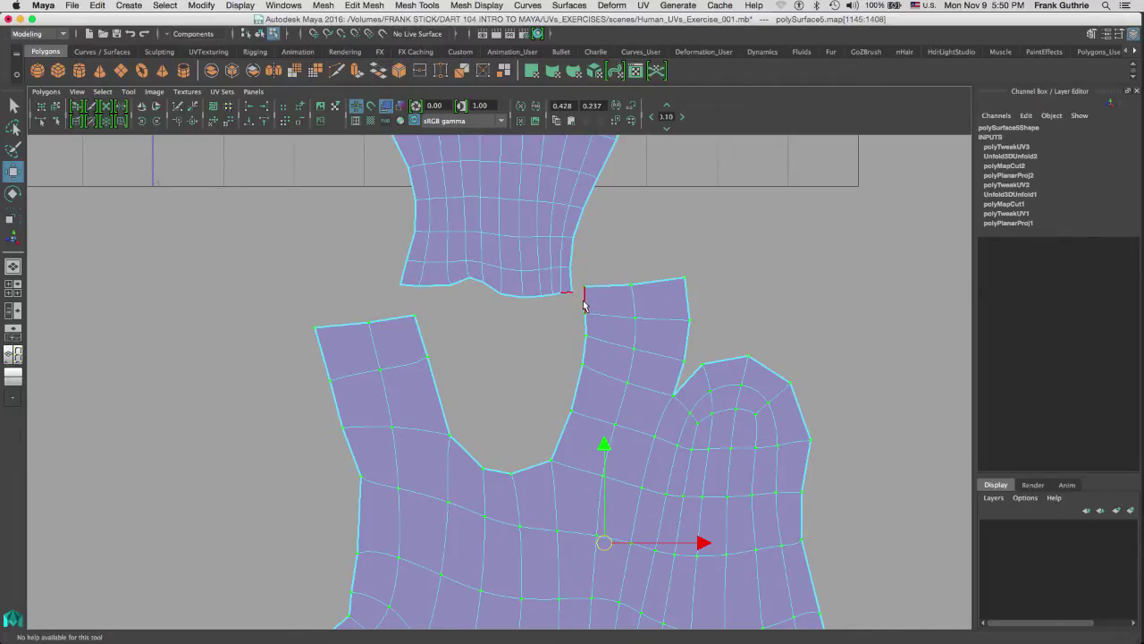
Hide the texture borders, and move and sew the U-shaped border edges of the foot's ankle opening to the leg shell
right_click_drag(584, 306, 595, 270)
left_click(576, 304)
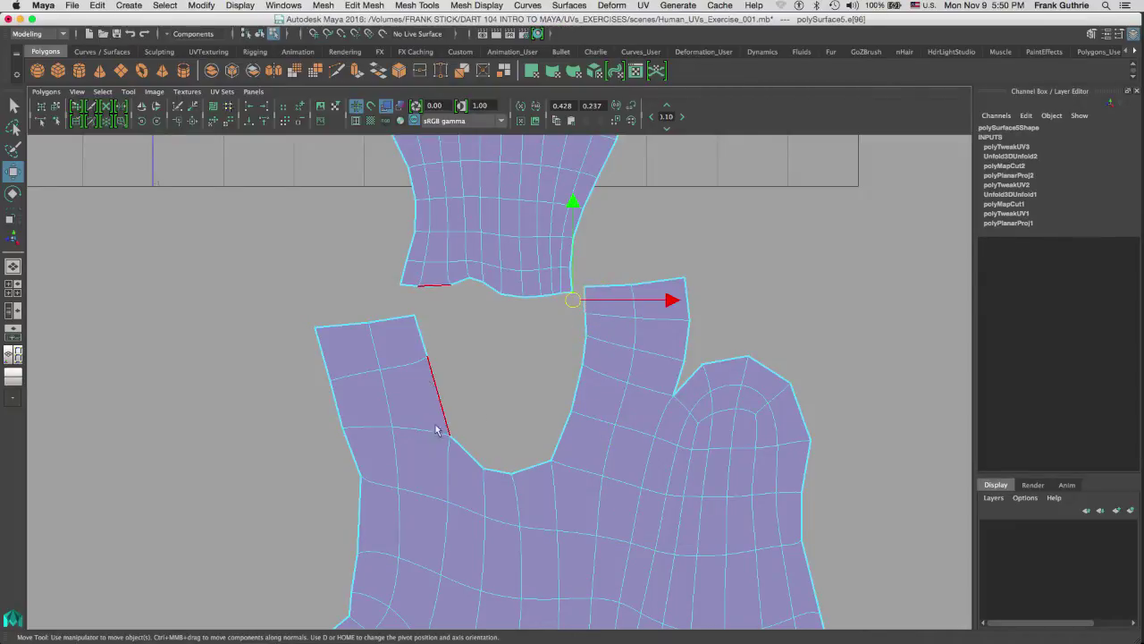
left_click(559, 444)
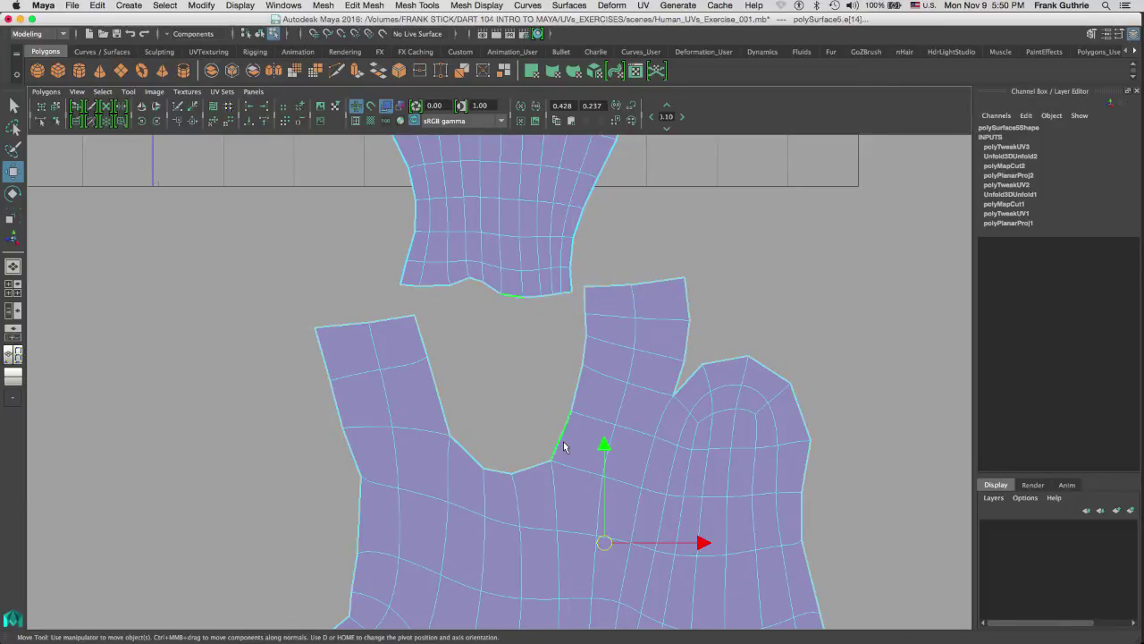
left_click(423, 343)
left_click(424, 345)
left_click(424, 346)
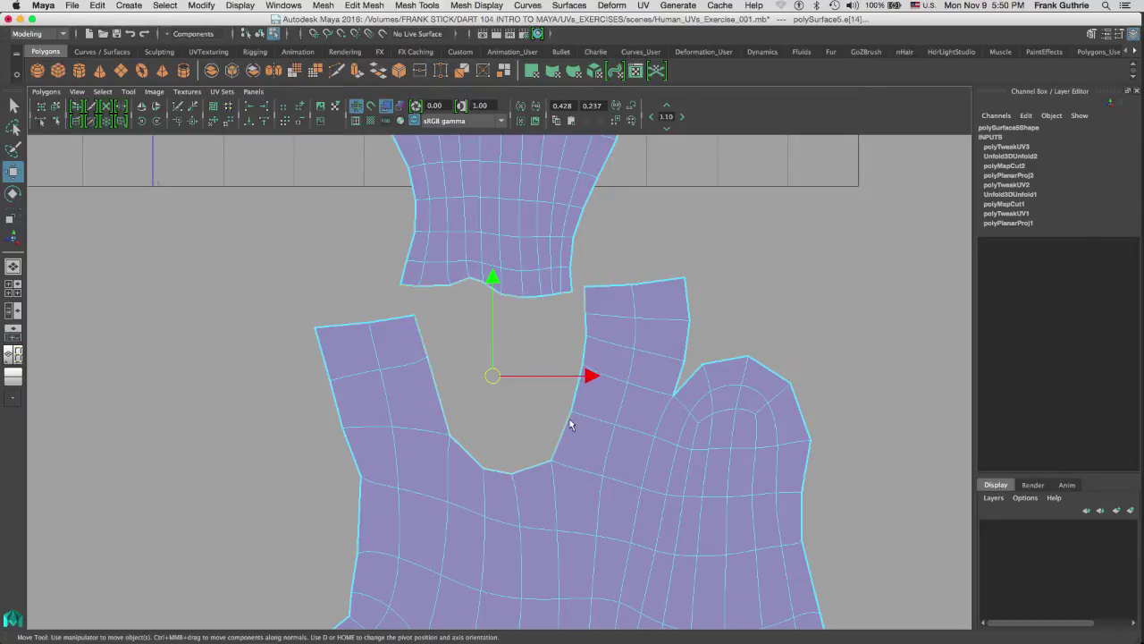
left_click(357, 122)
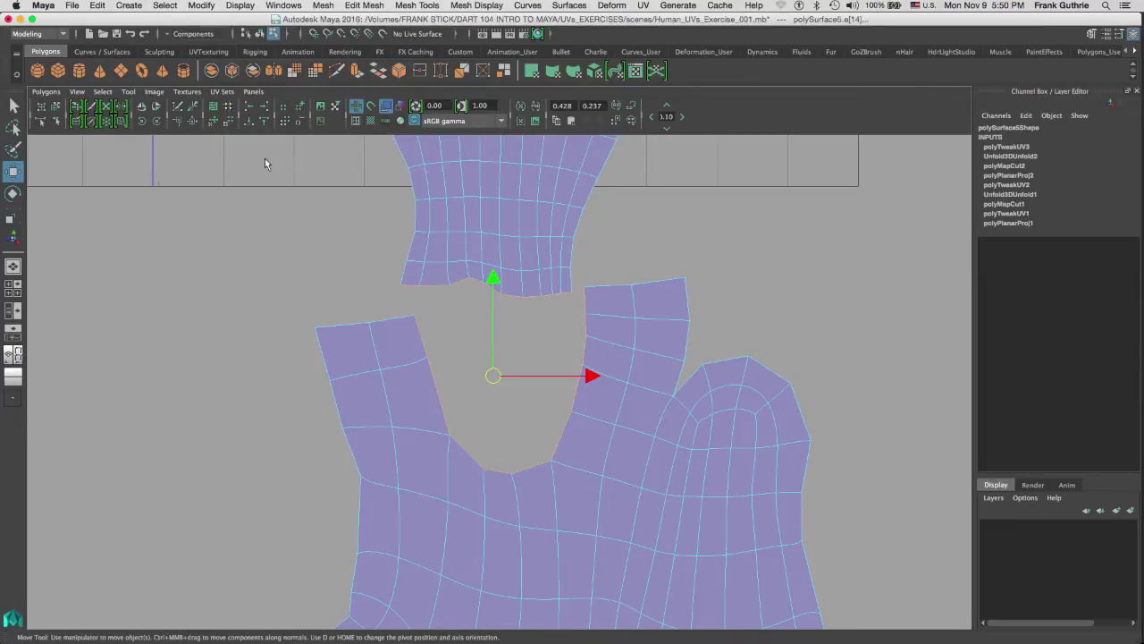
left_click(192, 123)
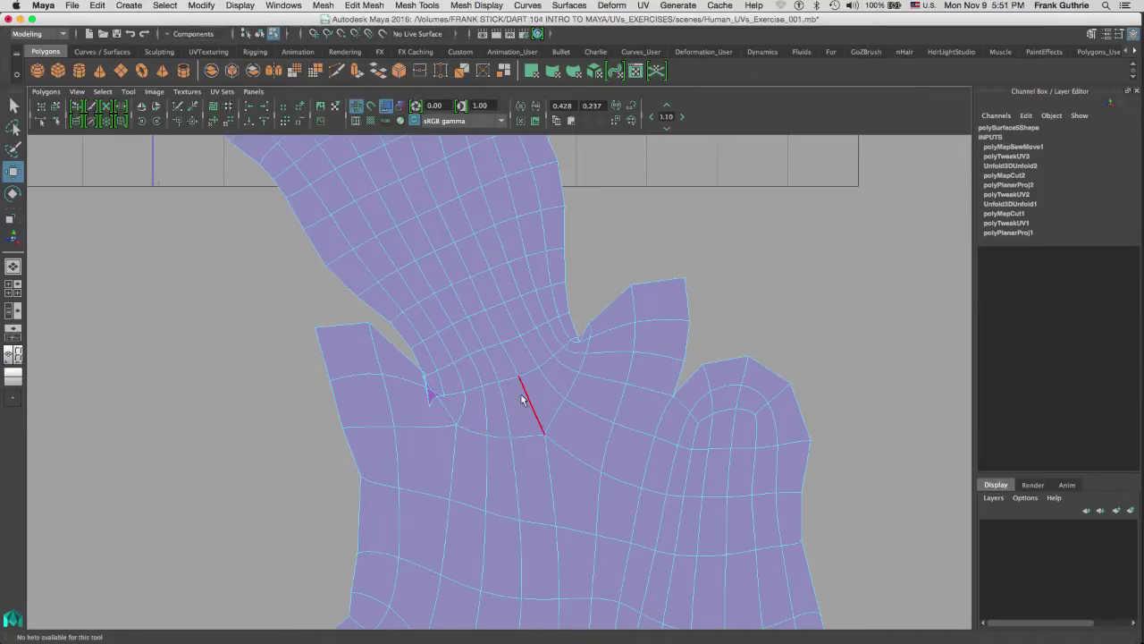
Select all UVs of the joined leg and foot shell and unfold them
scroll(607, 399, "down", 5)
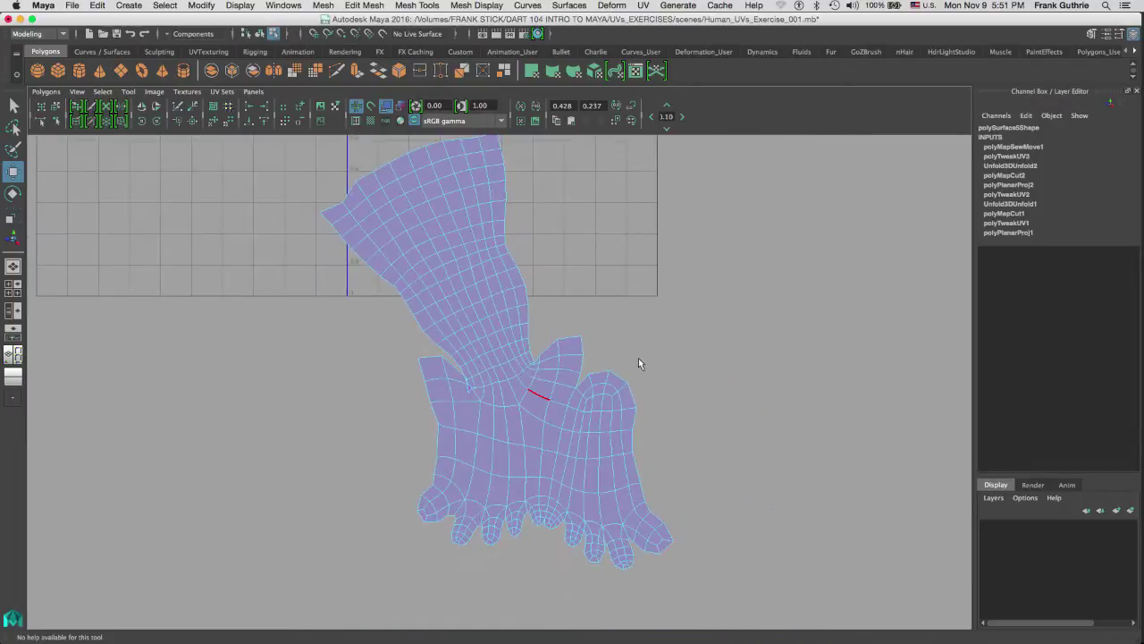
right_click(499, 338)
left_click(498, 369)
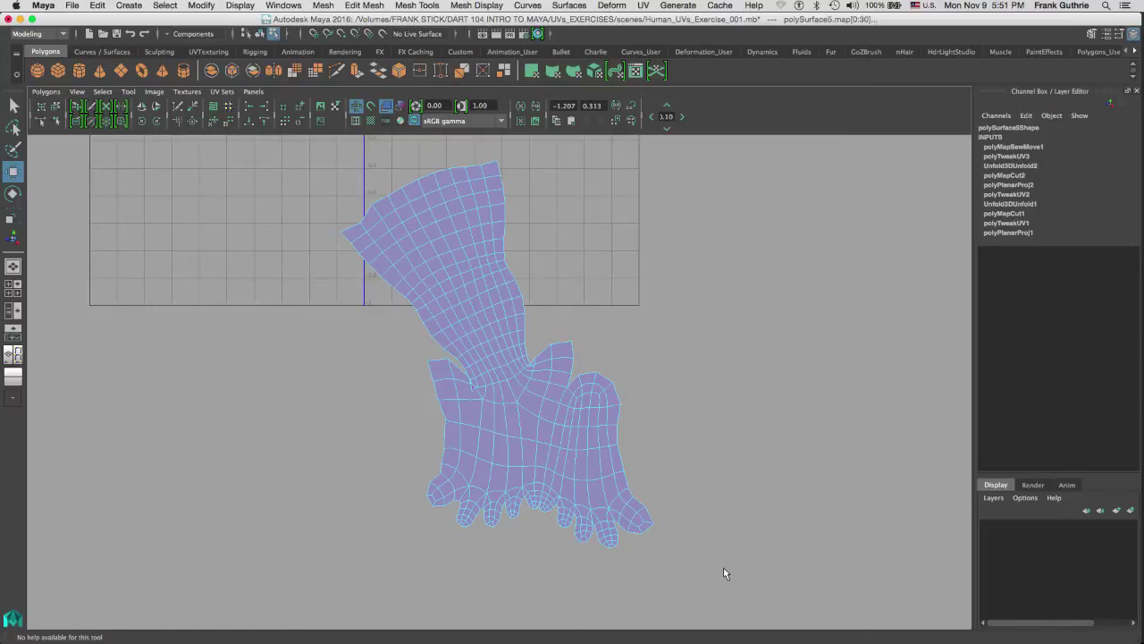
left_click_drag(727, 563, 336, 154)
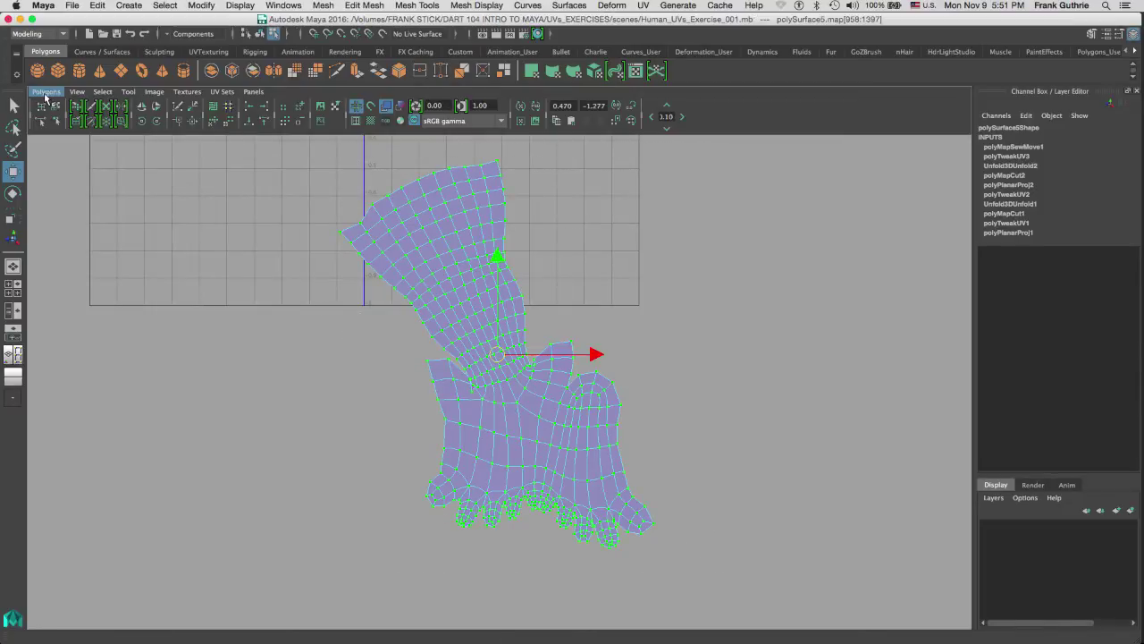
left_click(44, 92)
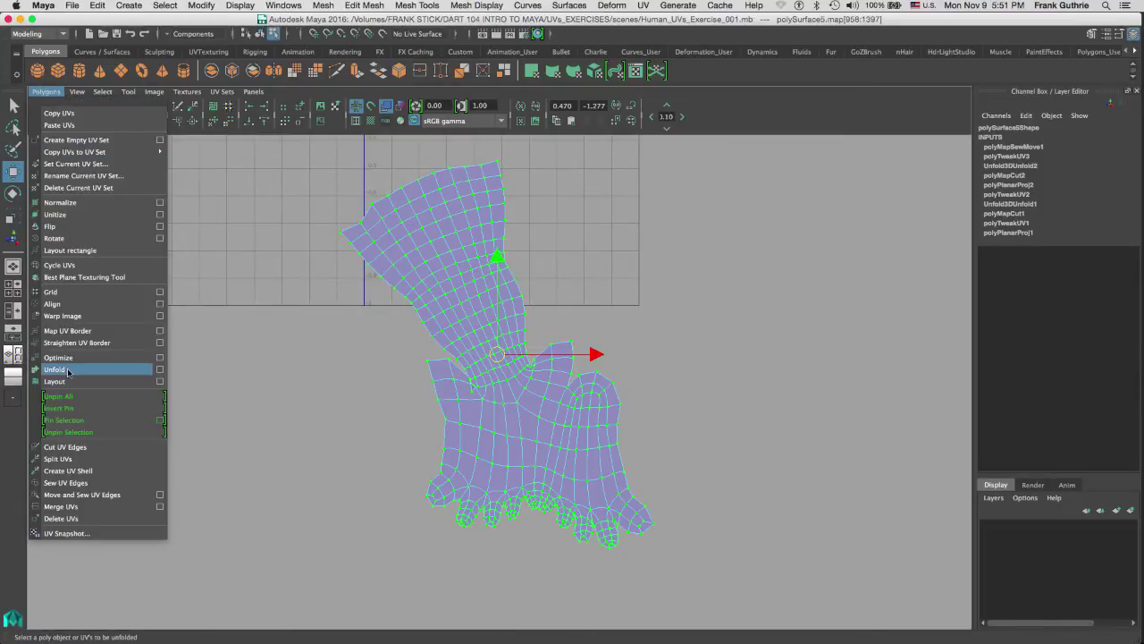
left_click(70, 370)
Rotate the unfolded leg and foot shell until the leg stands upright with the toes pointing down
right_click_drag(234, 378, 834, 488, "alt")
middle_click_drag(834, 488, 663, 390, "alt")
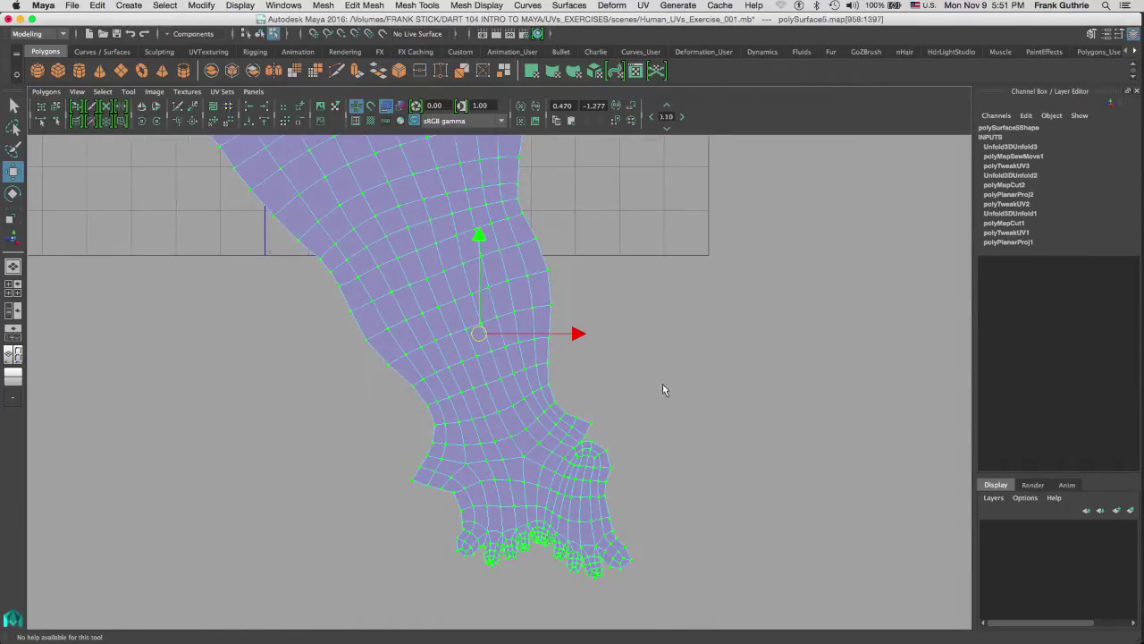
right_click_drag(659, 393, 518, 378, "alt")
middle_click_drag(518, 379, 511, 439, "alt")
key("e")
left_click_drag(515, 361, 523, 394)
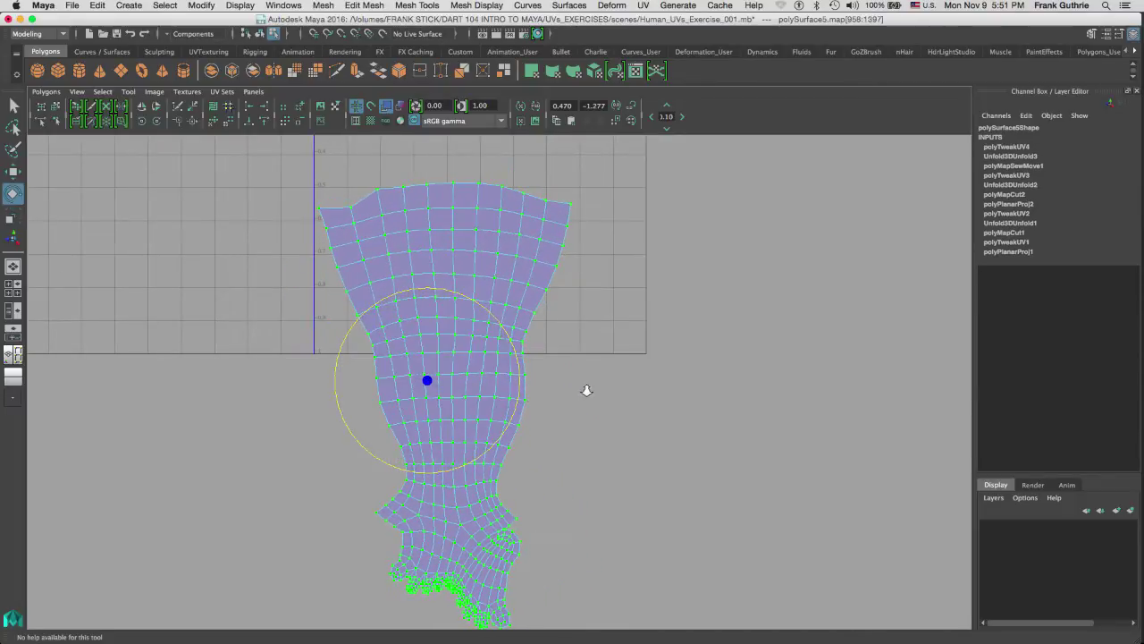
Examine the joined leg and foot shell alongside the head, arm and torso shells in the UV Editor
right_click_drag(584, 390, 335, 334, "alt")
middle_click_drag(334, 334, 384, 326, "alt")
right_click(520, 293)
right_click_drag(519, 292, 571, 289)
right_click_drag(725, 335, 496, 237, "alt")
middle_click_drag(496, 238, 524, 329, "alt")
right_click_drag(524, 329, 809, 342, "alt")
middle_click_drag(809, 343, 749, 319, "alt")
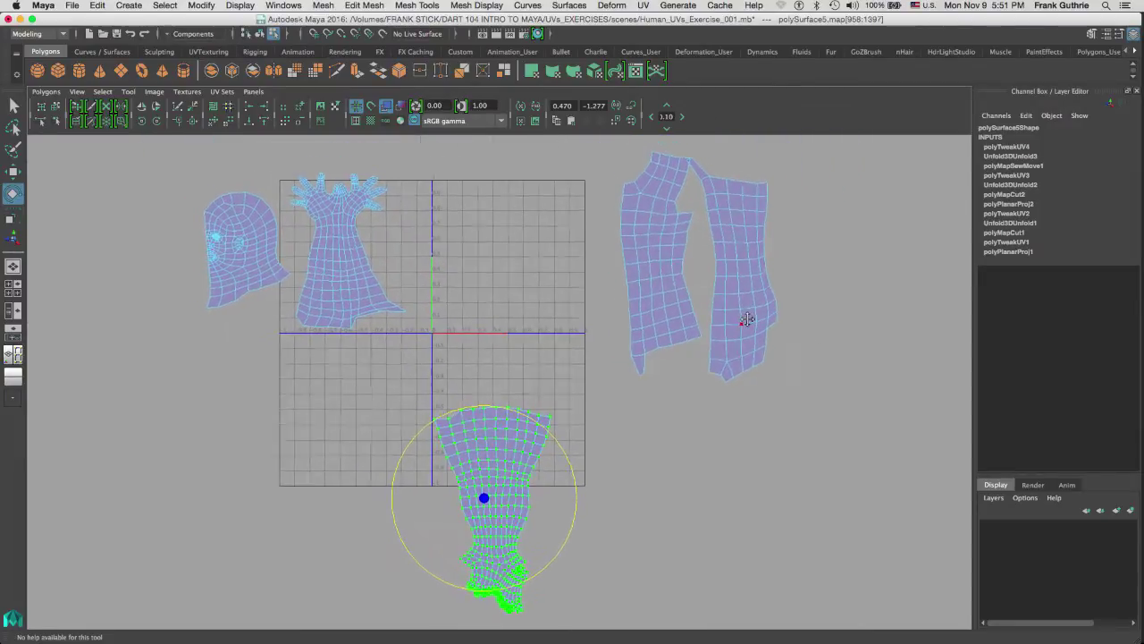